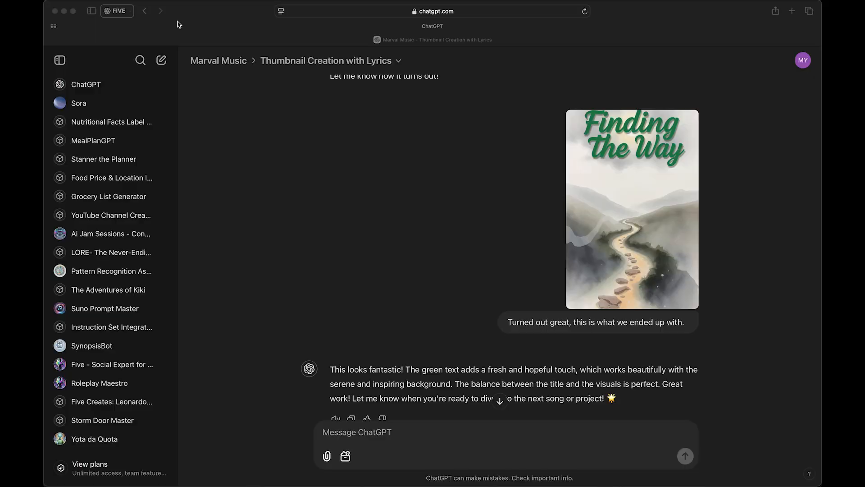
Step: Switch to Premiere Pro and place the playhead near the start of the Music Short timeline
key(super+Tab)
key(super+Tab)
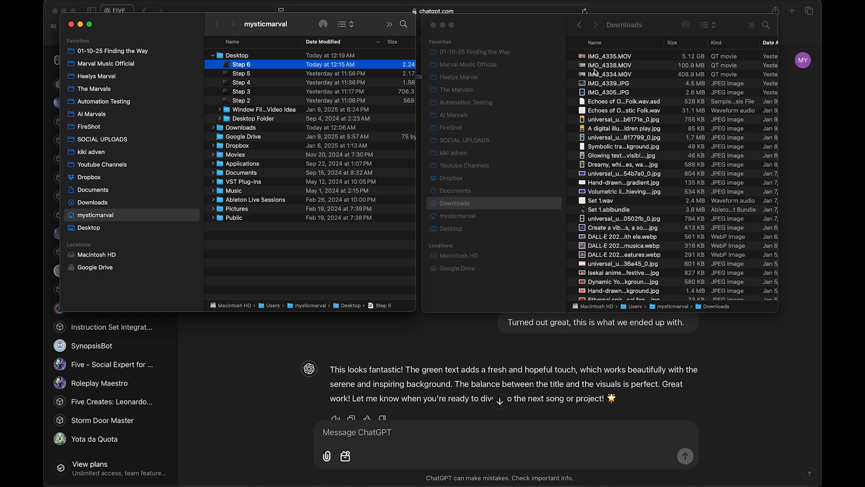
key(super+Tab)
key(super+Tab)
key(super+Tab)
key(super+Tab)
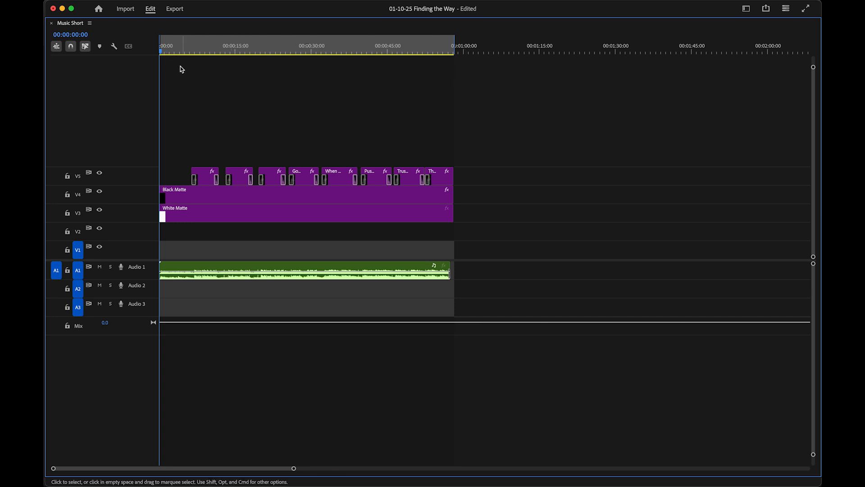
click(172, 51)
key(=)
key(=)
key(=)
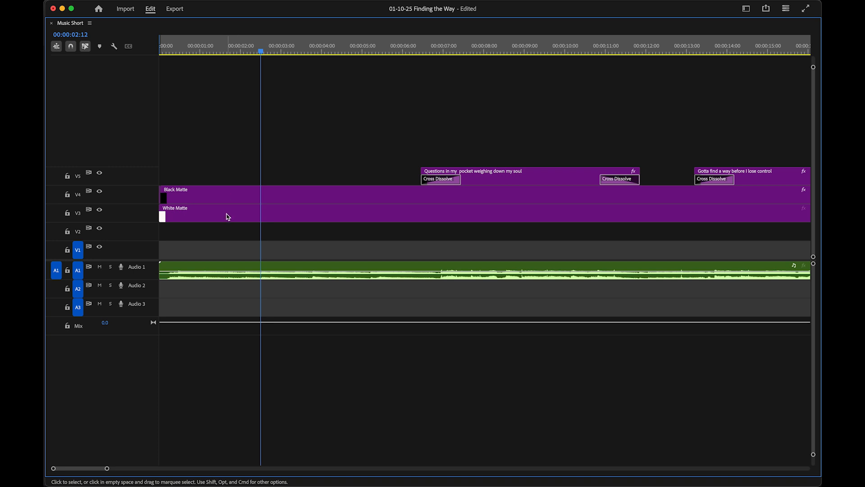
Step: Switch to Finder, close the Downloads window and move the home folder window aside
key(super+Tab)
key(super+Tab)
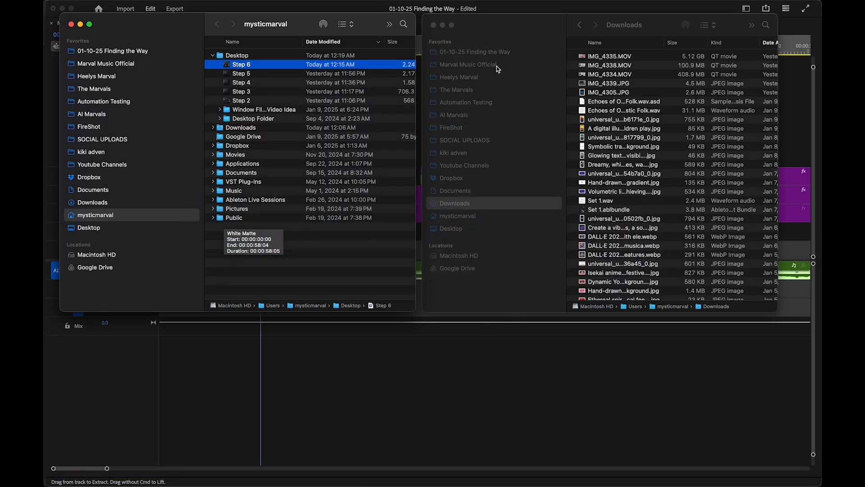
click(433, 25)
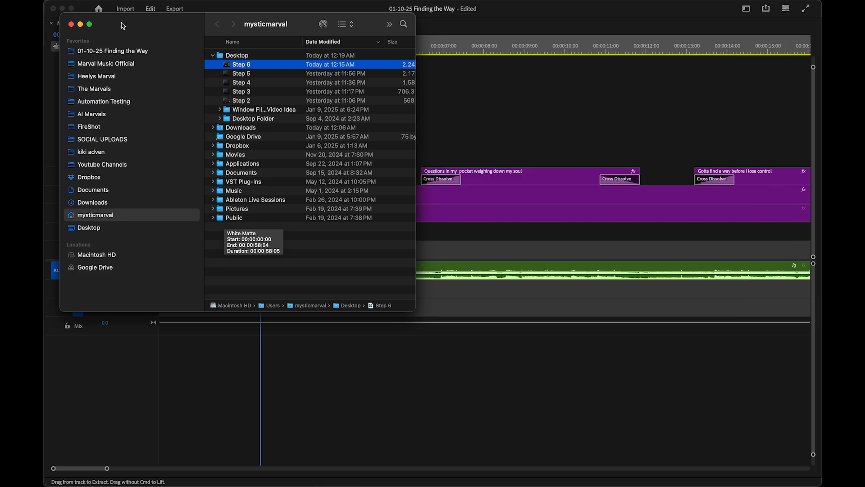
drag(121, 23, 505, 19)
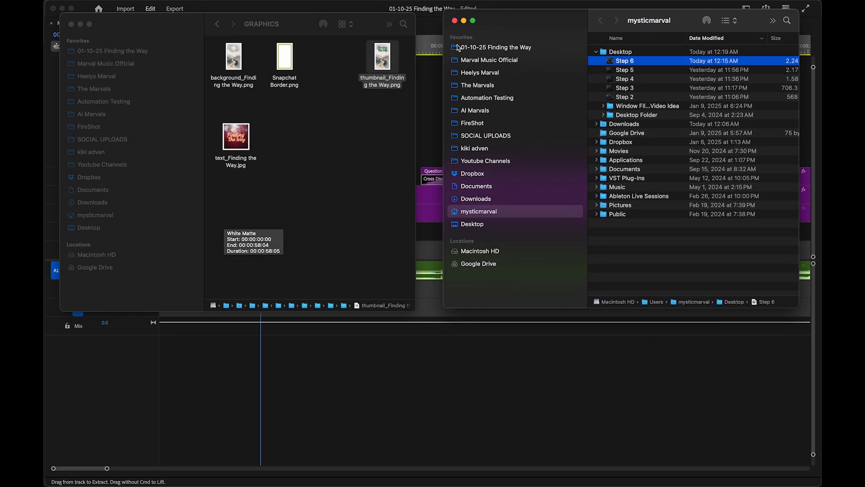
Step: Open the GRAPHICS folder inside MEDIA of the 01-10-25 Finding the Way project and show it as a list
click(491, 48)
double_click(622, 52)
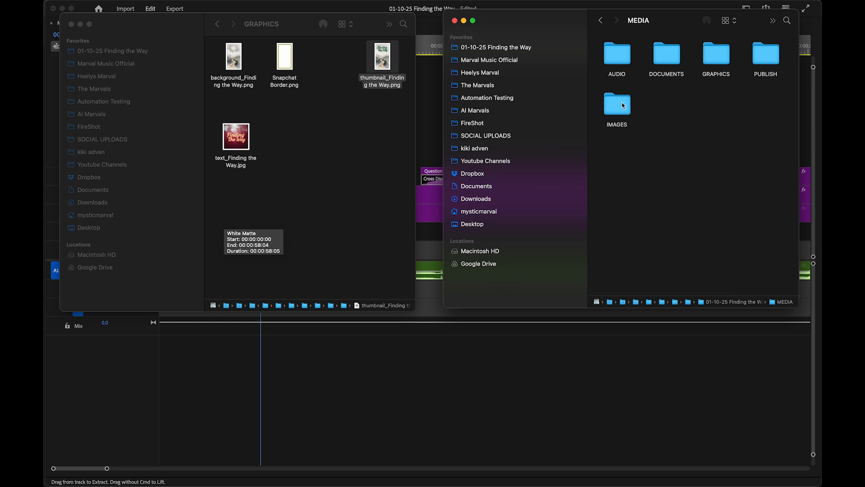
double_click(708, 55)
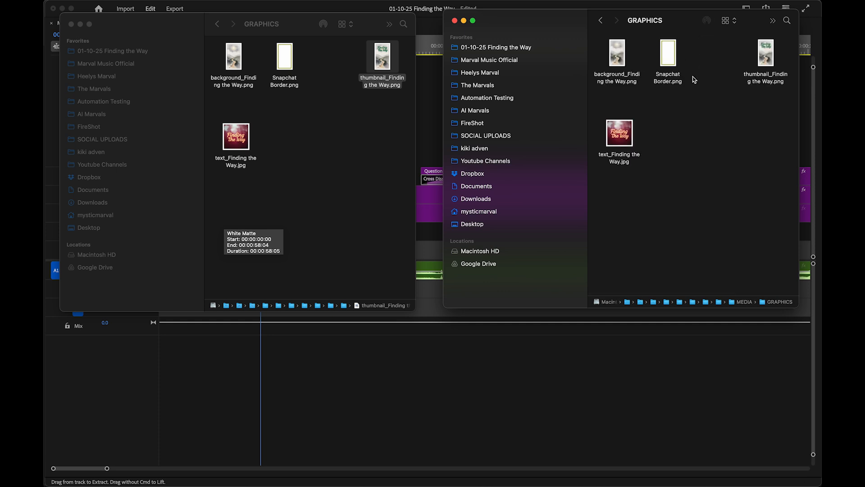
click(729, 21)
click(729, 31)
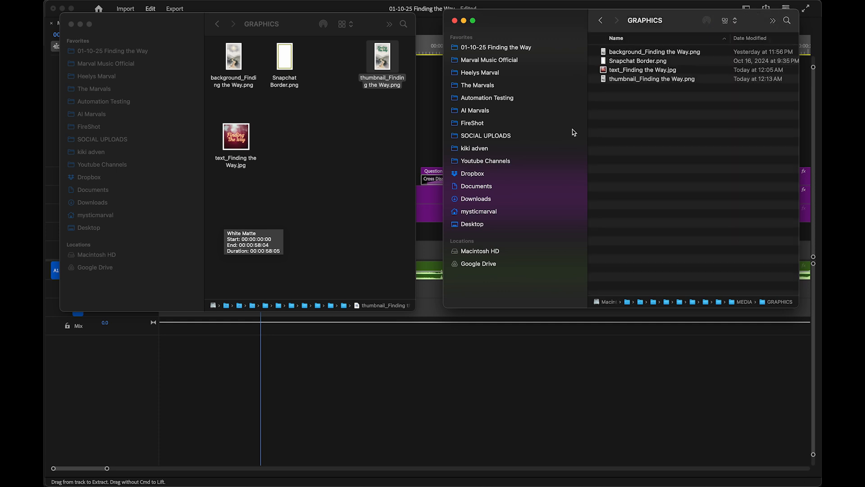
Step: Delete Snapchat Border.png from the GRAPHICS folder and close the second Finder window
click(651, 62)
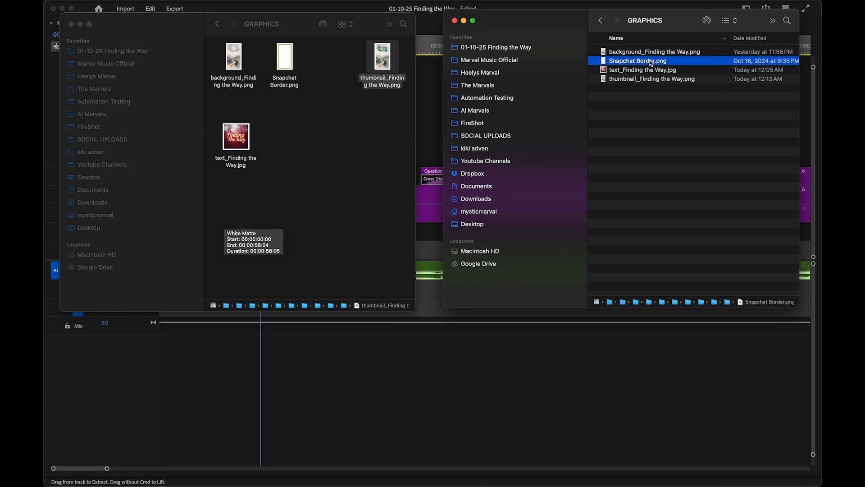
key(super+BackSpace)
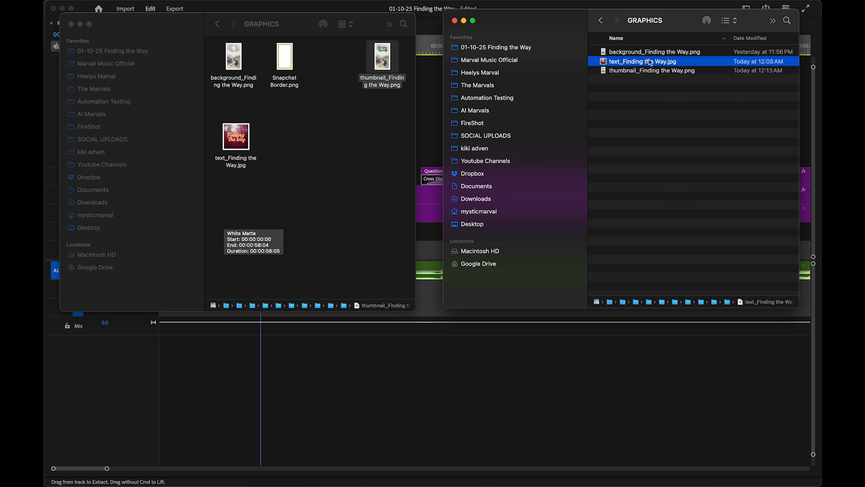
click(648, 81)
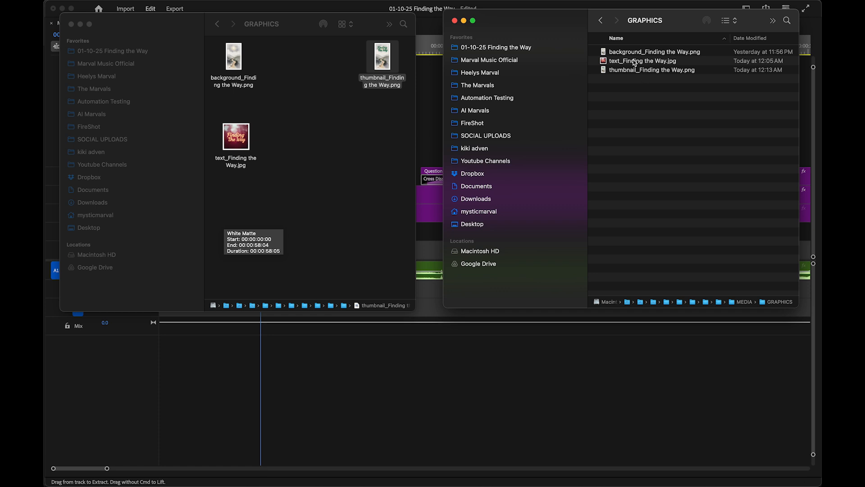
click(625, 71)
click(627, 87)
click(71, 24)
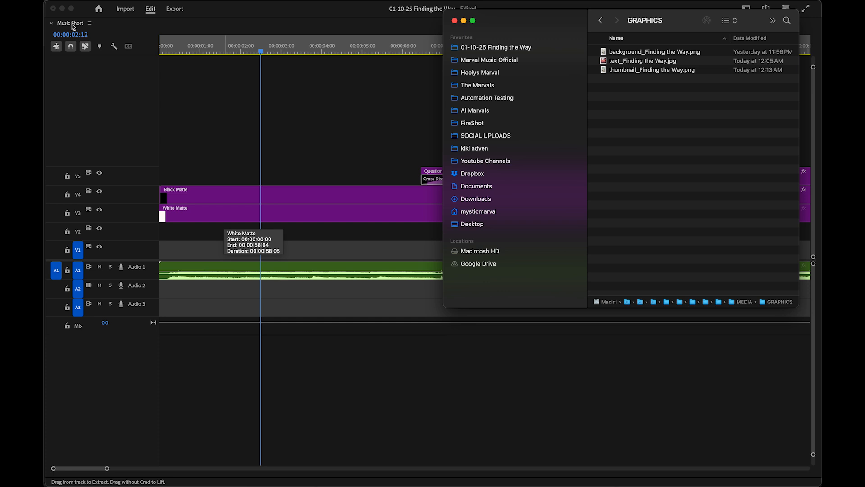
Step: Add thumbnail_Finding the Way.png to the Music Short sequence on a new track V6, starting exactly at 00:00:00:00
drag(637, 72, 168, 153)
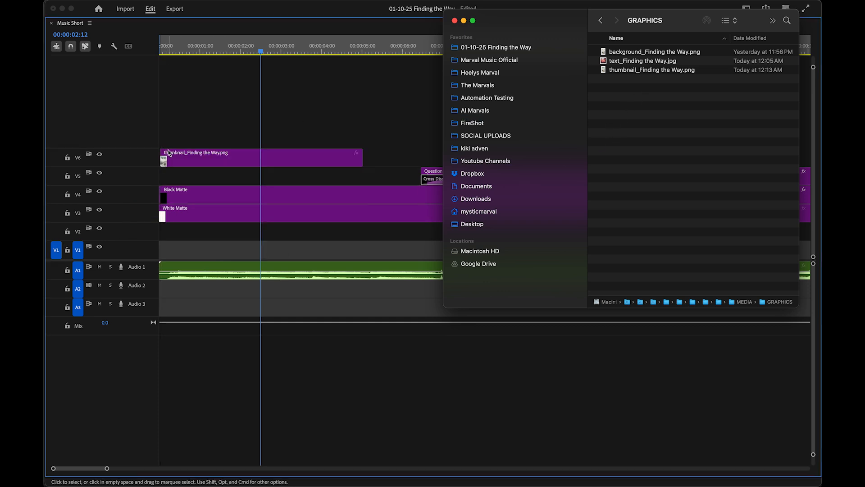
click(191, 55)
click(174, 45)
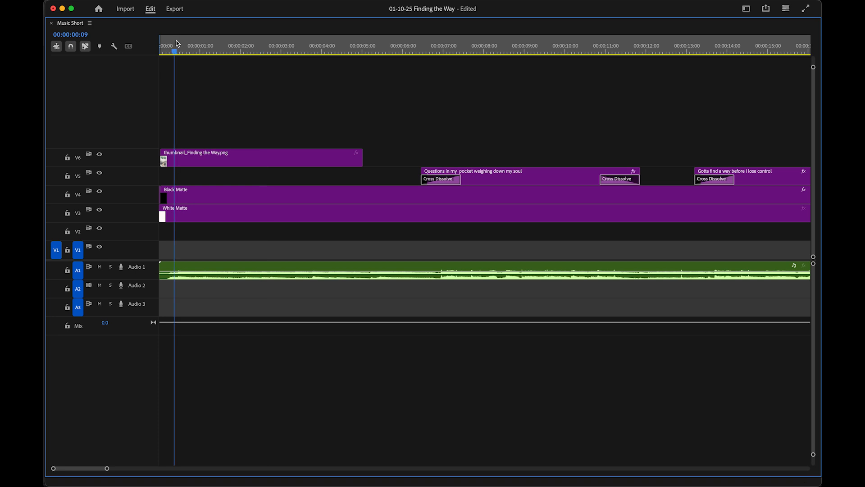
key(Home)
key(equal)
key(equal)
key(equal)
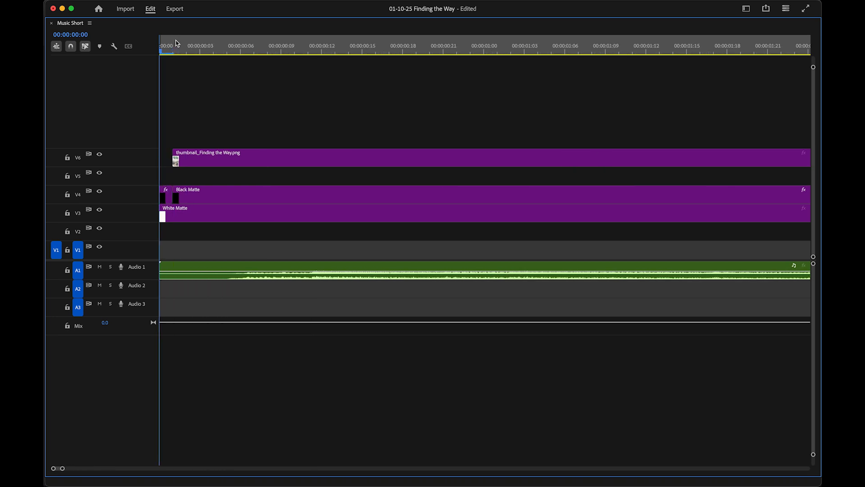
drag(223, 155, 202, 155)
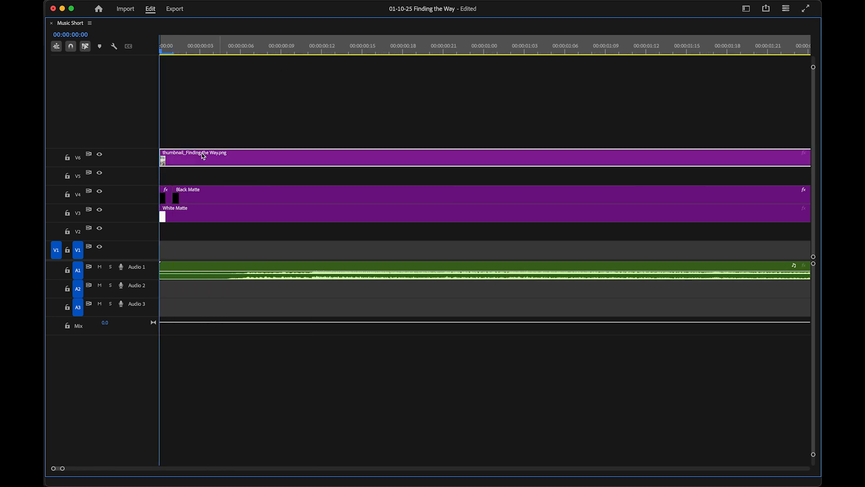
Step: Cut the thumbnail clip on V6 after its first frame and delete the remaining part
key(Right)
key(super+k)
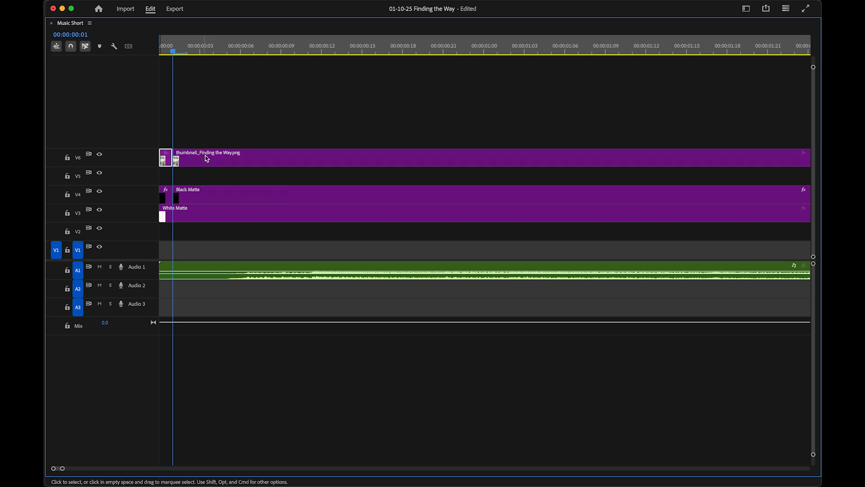
click(235, 153)
key(Delete)
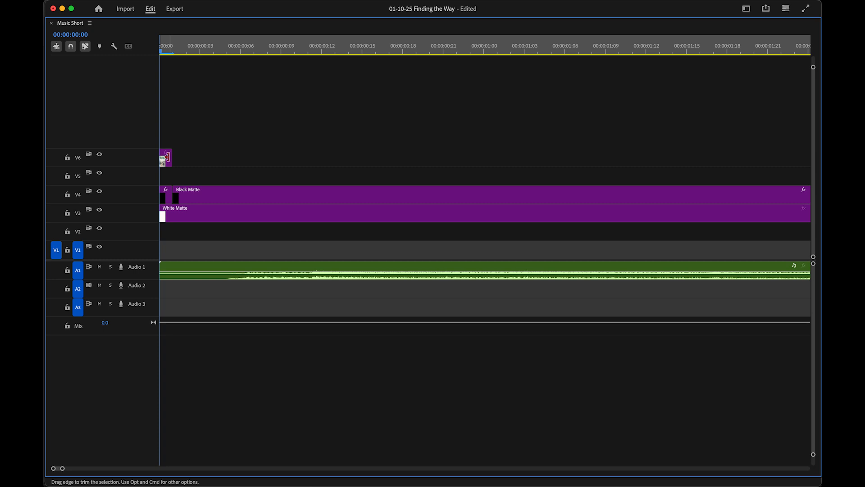
Step: Place background_Finding the Way.png from the GRAPHICS folder at the start of track V2 and delete the White Matte clip from V3
key(super+Tab)
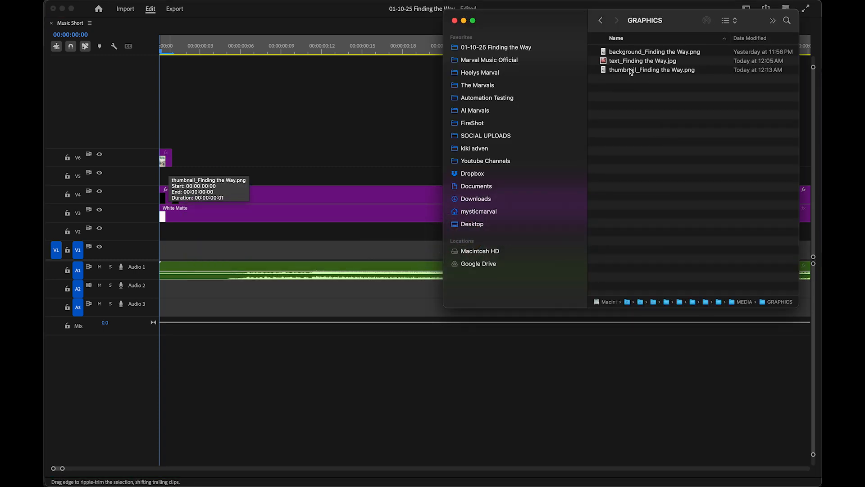
drag(634, 53, 164, 178)
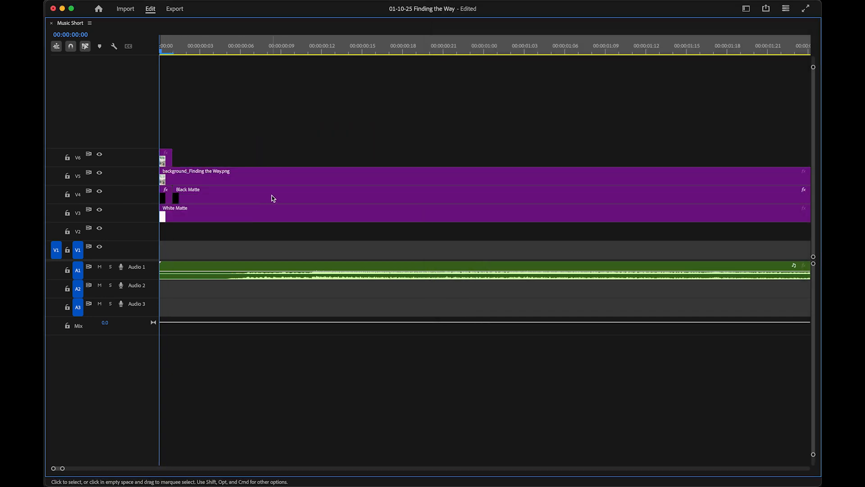
drag(272, 181, 263, 234)
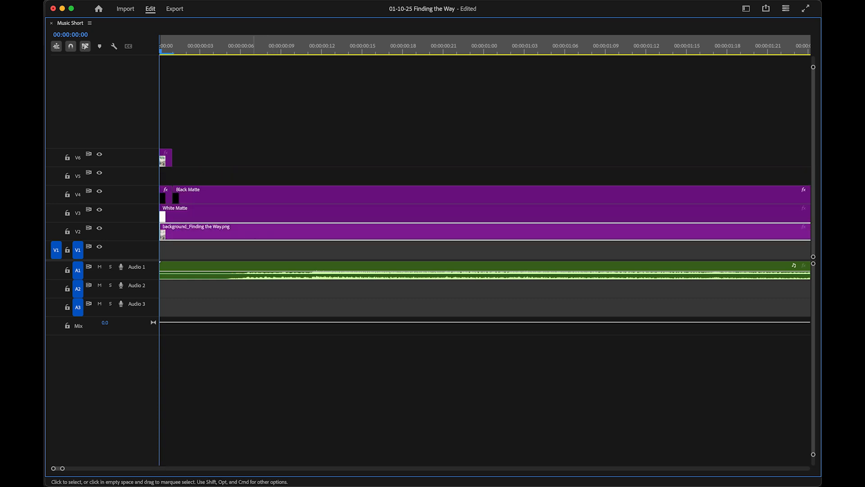
click(227, 216)
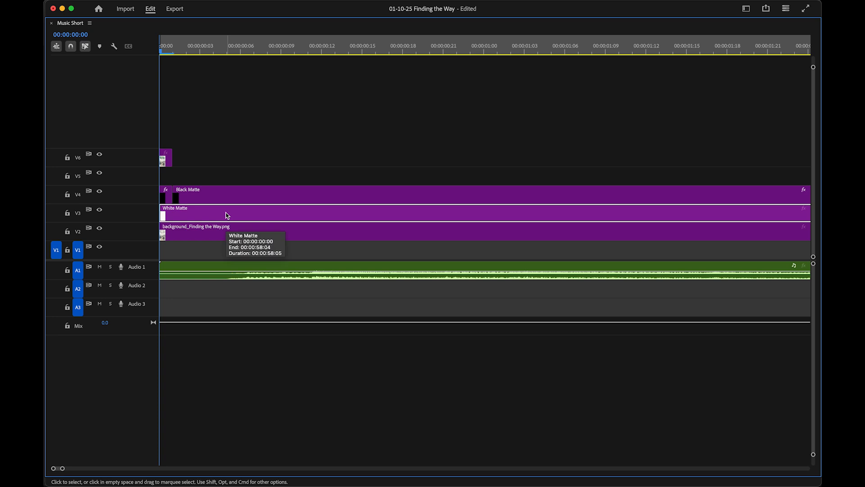
key(Delete)
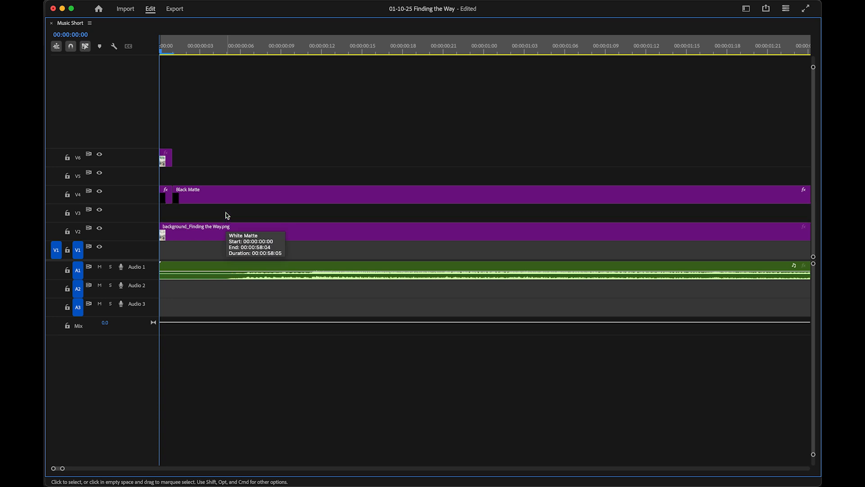
Step: Select the background clip on V2 and restore the multi-panel editing layout with the program preview set to Fit
click(202, 232)
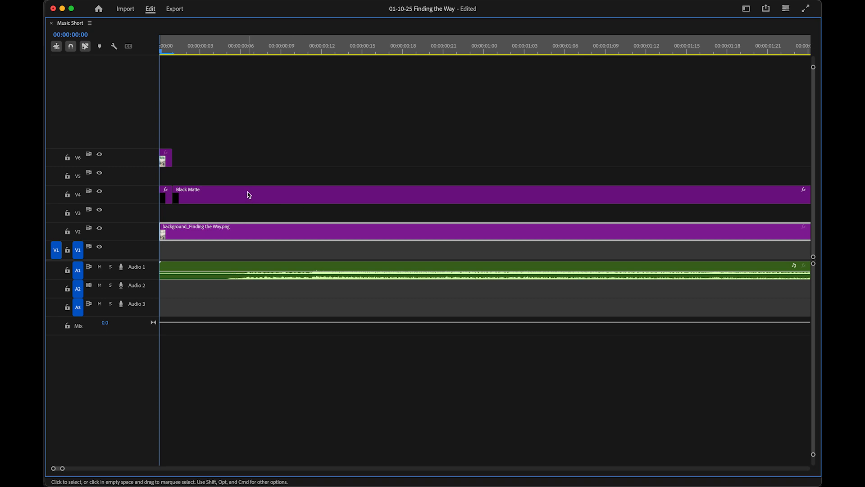
key(minus)
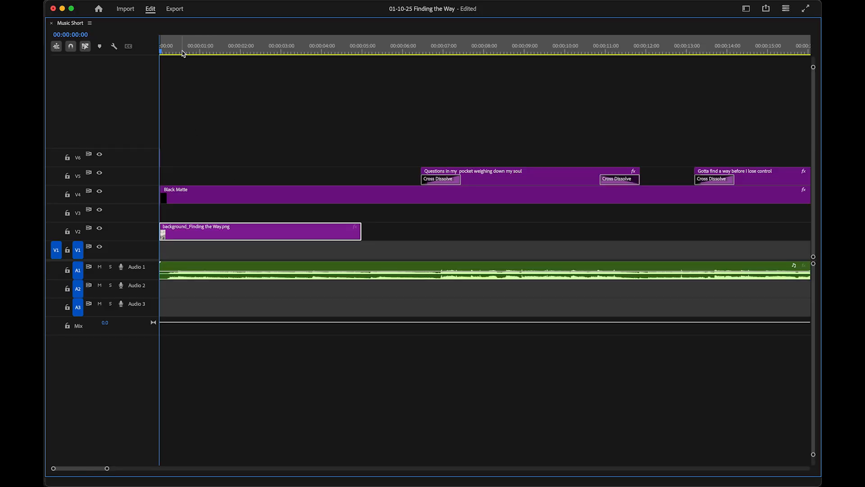
key(grave)
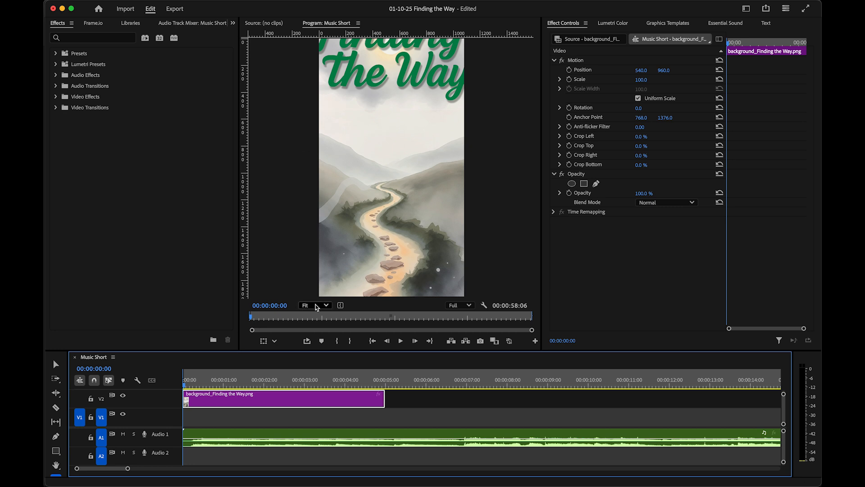
click(317, 306)
click(315, 317)
Step: Select the one-frame thumbnail clip at the start of track V6
scroll(251, 406, up, 3)
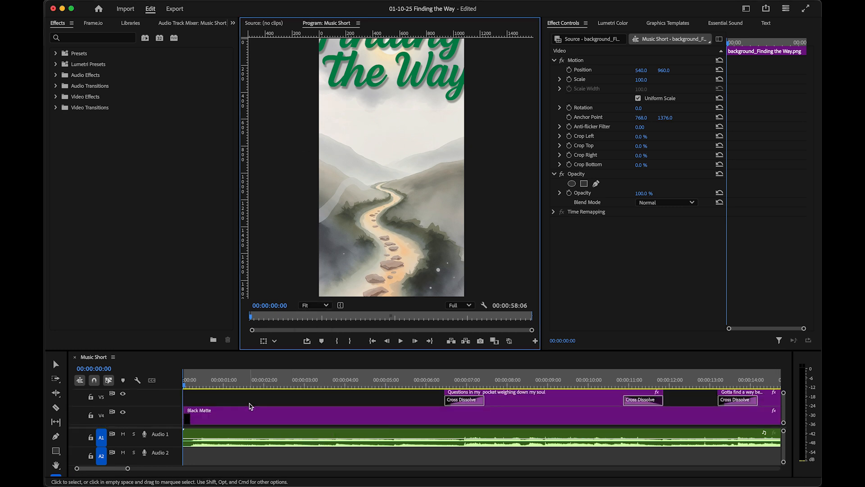
scroll(251, 407, down, 5)
scroll(221, 415, up, 6)
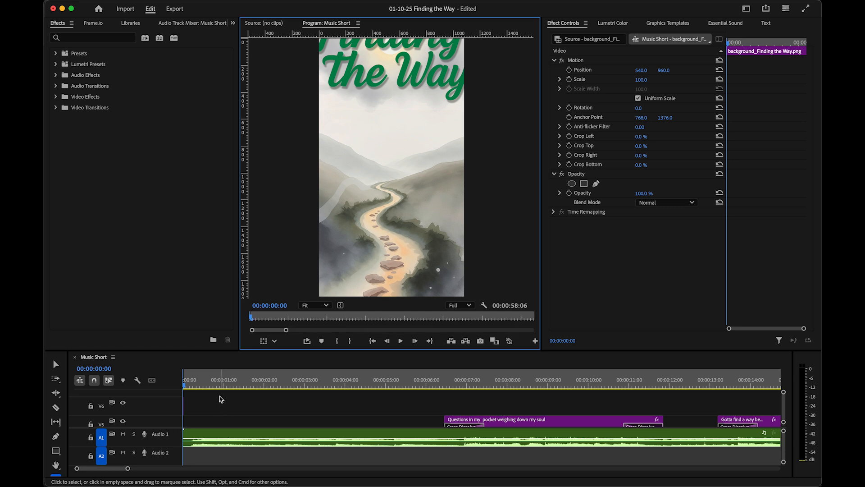
click(208, 388)
key(=)
key(=)
key(=)
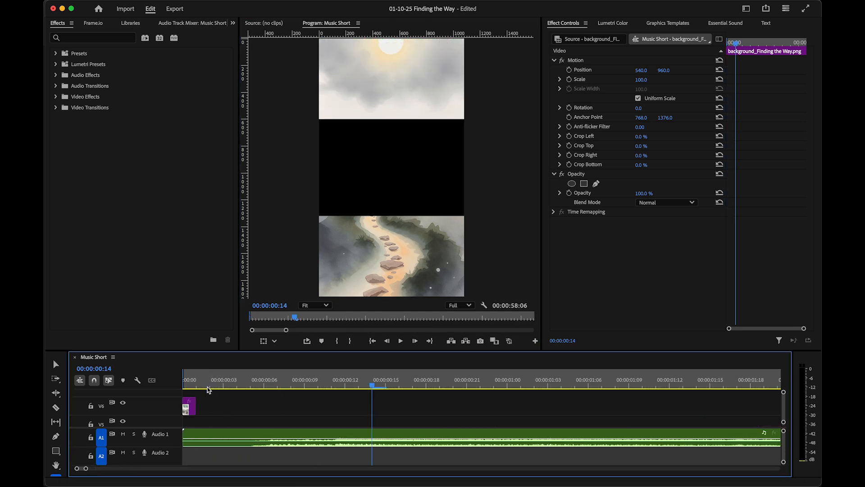
click(189, 408)
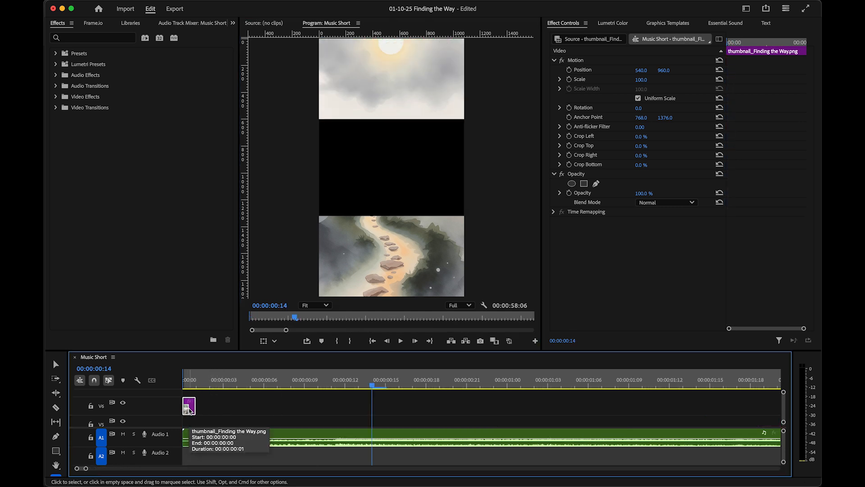
Step: Turn off the output of track V4, which holds the Black Matte
scroll(198, 403, down, 2)
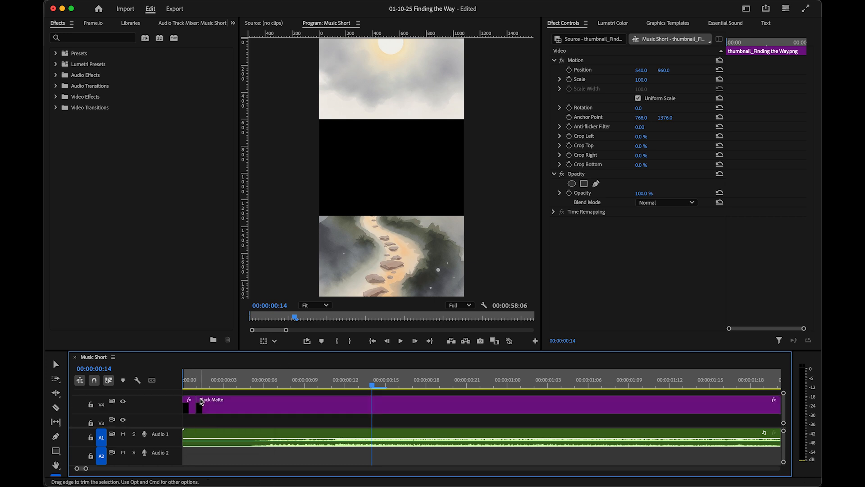
click(122, 401)
scroll(212, 400, up, 2)
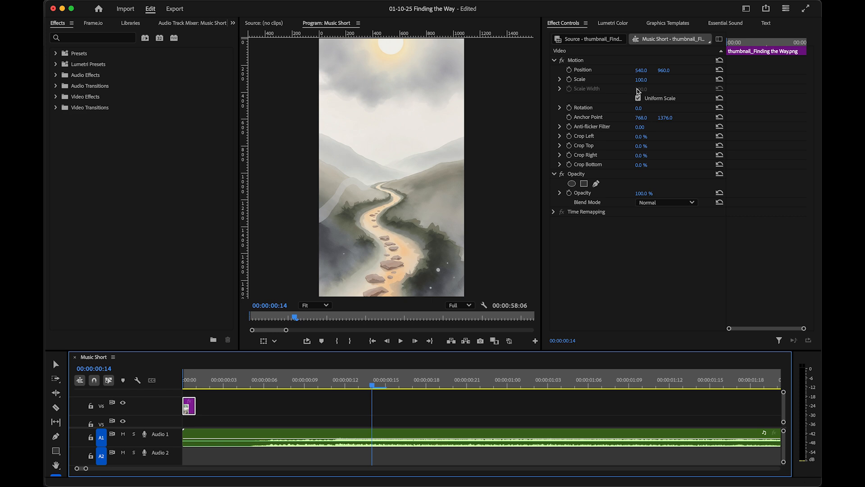
Step: Set the thumbnail clip's Scale to 10 and place the playhead at 00:00:00:05
click(642, 79)
text(80)
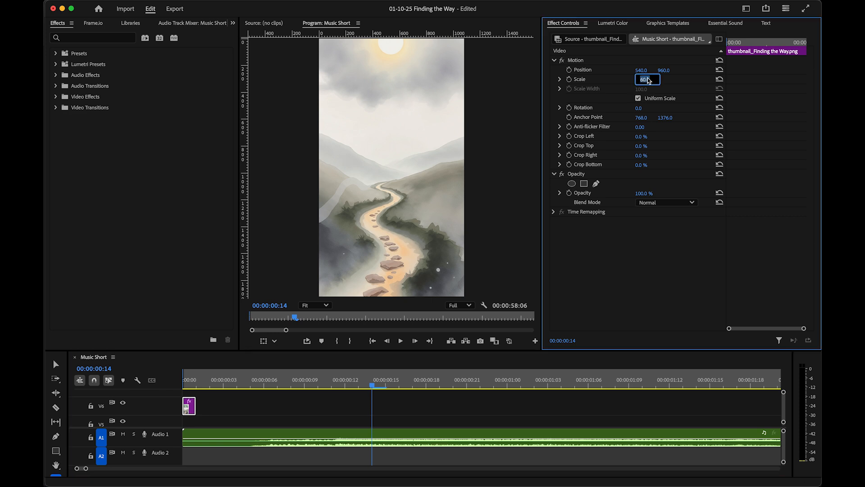
key(Return)
click(647, 79)
text(10)
key(Return)
click(246, 382)
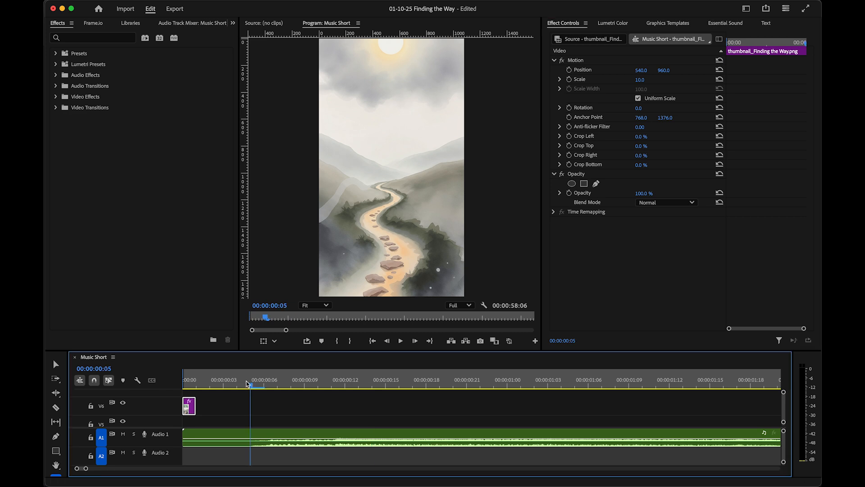
Step: Set the thumbnail clip's Scale to 70 and lengthen the clip on V6 to about 11 frames
key(Home)
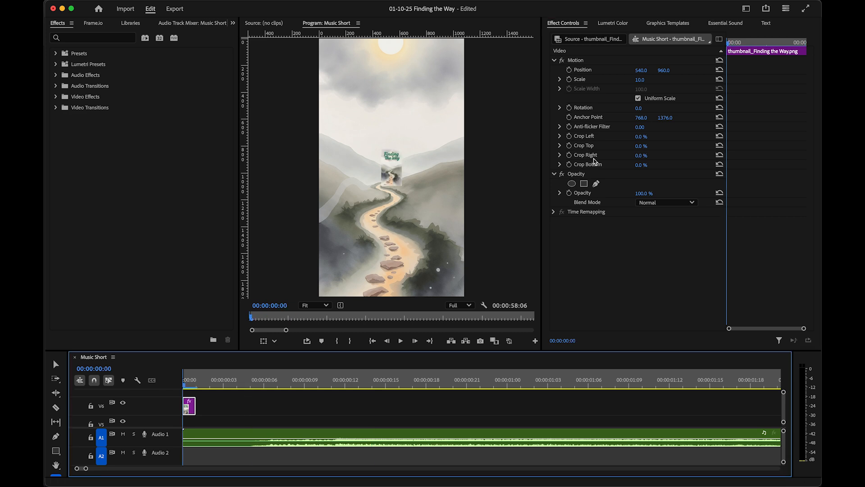
click(645, 79)
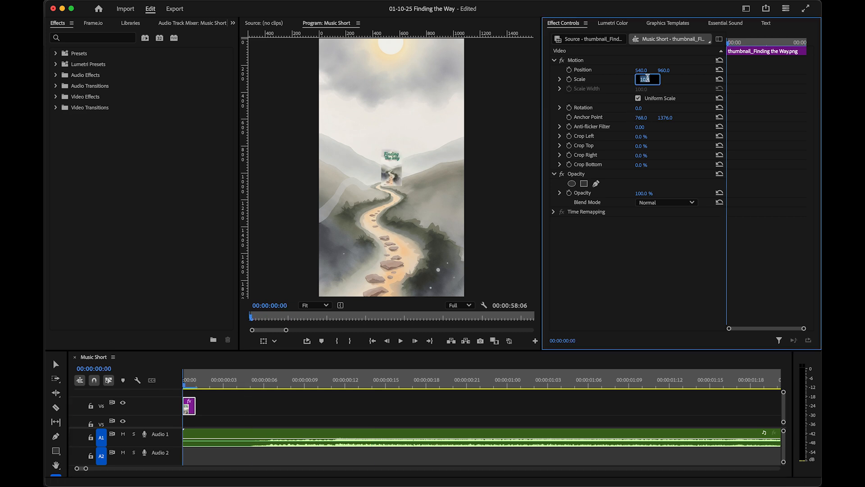
text(50)
key(Up)
key(Up)
key(Up)
key(Up)
key(Up)
key(Up)
key(Up)
key(Up)
key(Up)
key(Up)
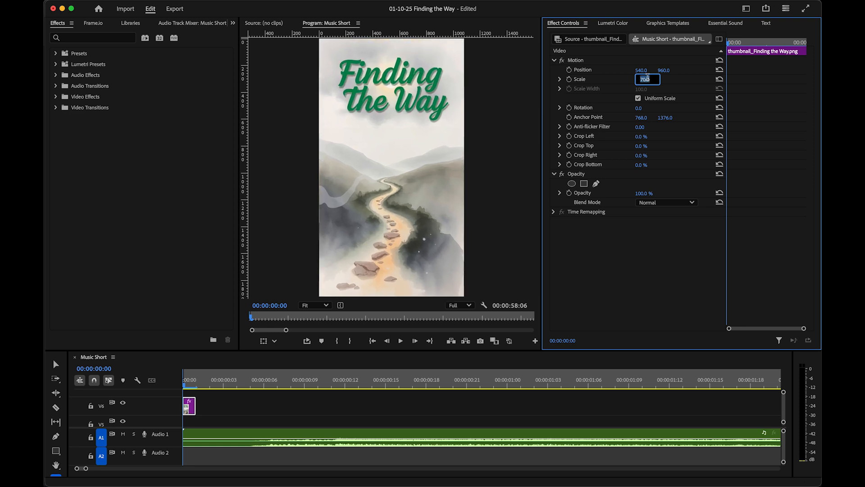
key(Return)
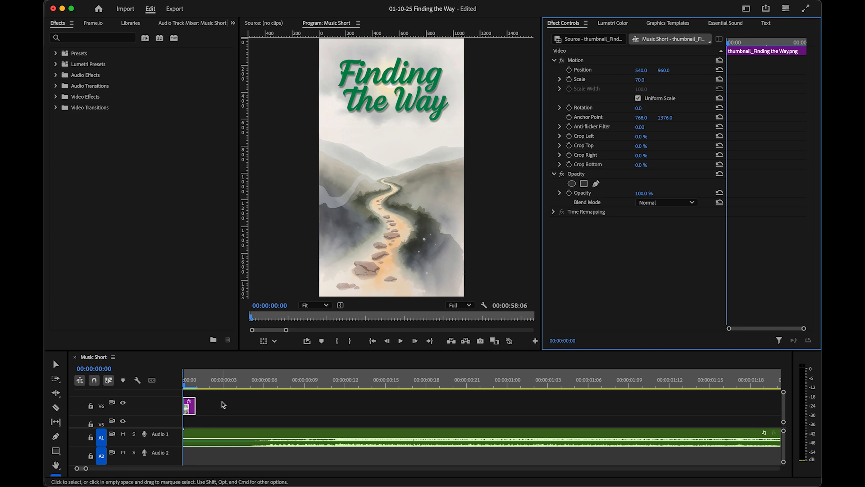
drag(195, 405, 331, 411)
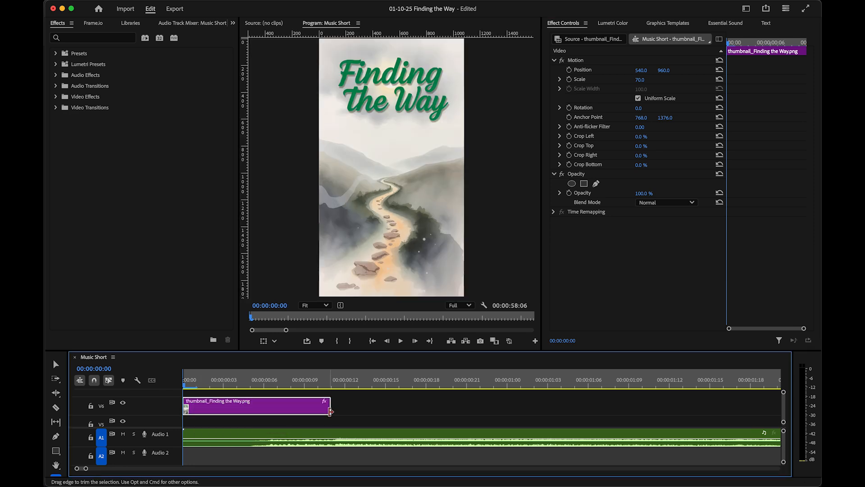
Step: Place the playhead at 00:00:00:17 and set the Scale of the background clip on V2 to 70
key(minus)
key(minus)
scroll(255, 405, down, 3)
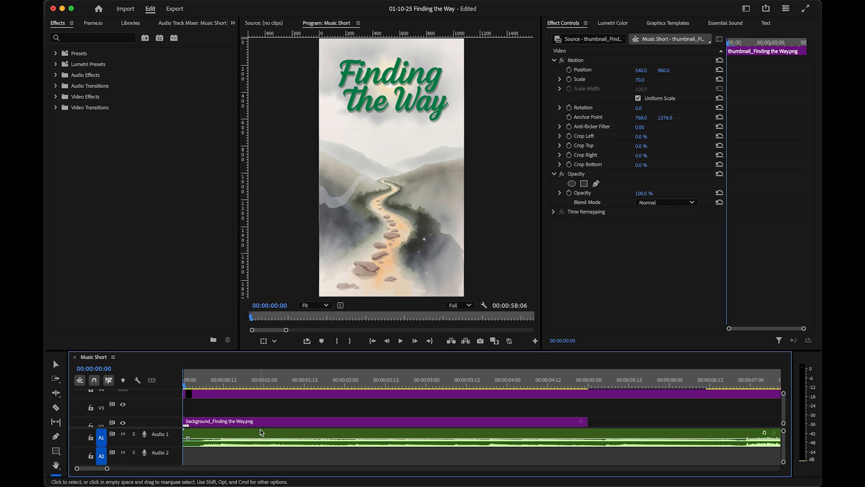
scroll(266, 415, up, 2)
click(241, 382)
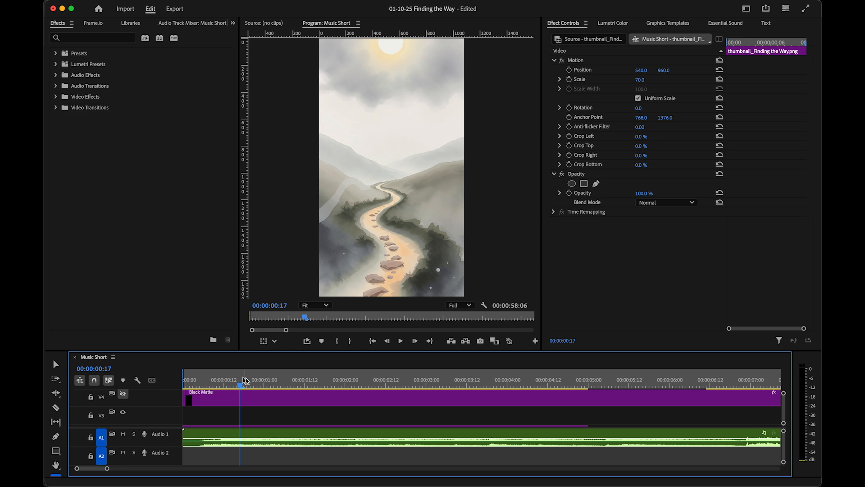
scroll(284, 410, down, 2)
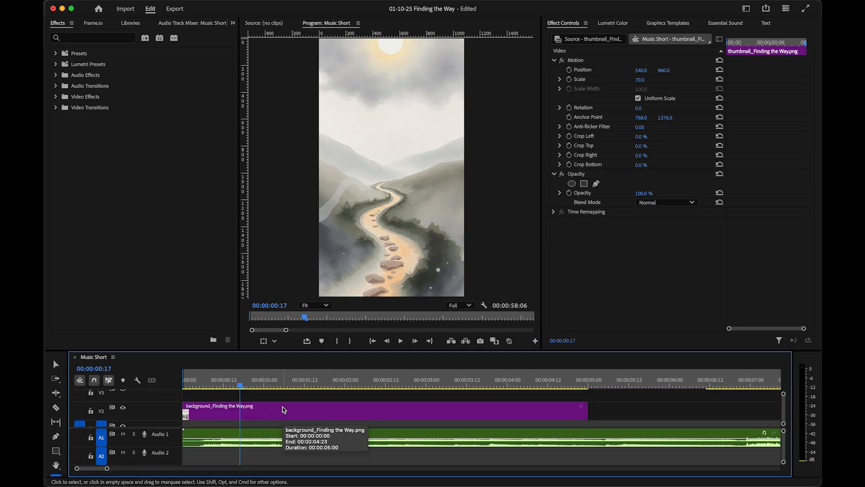
click(281, 410)
click(641, 79)
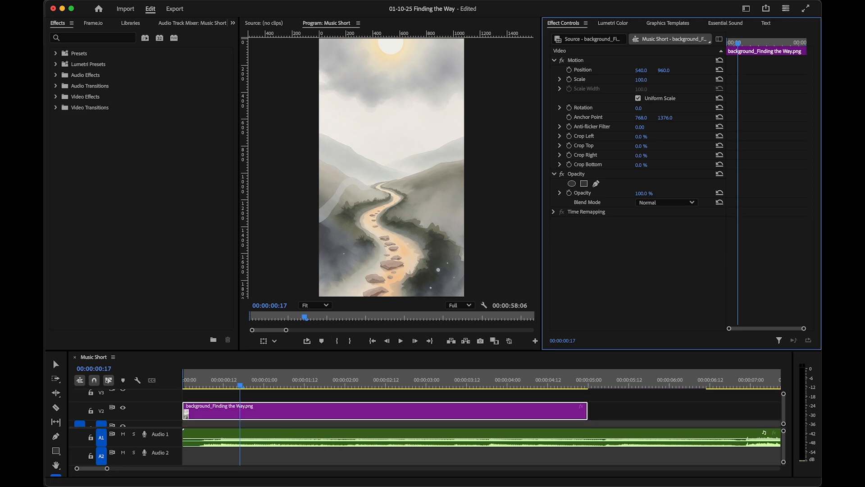
text(60)
key(Return)
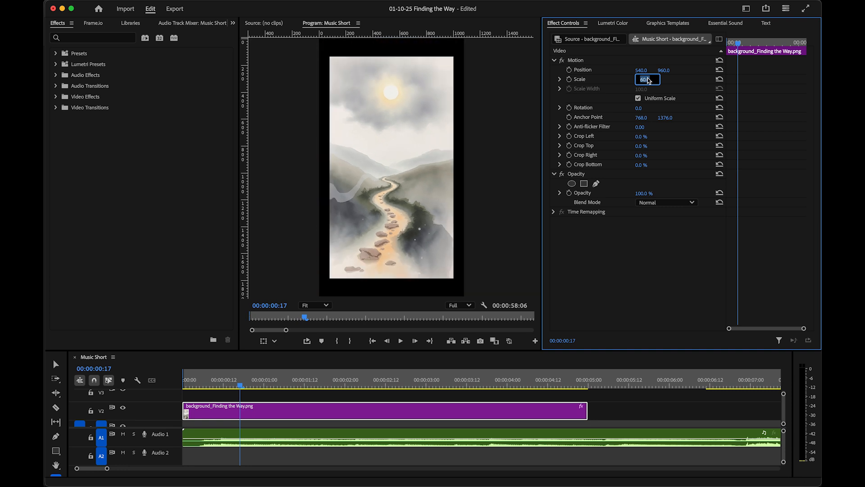
key(Up)
key(Up)
key(Up)
key(Up)
key(Up)
key(Up)
key(Up)
key(Up)
key(Up)
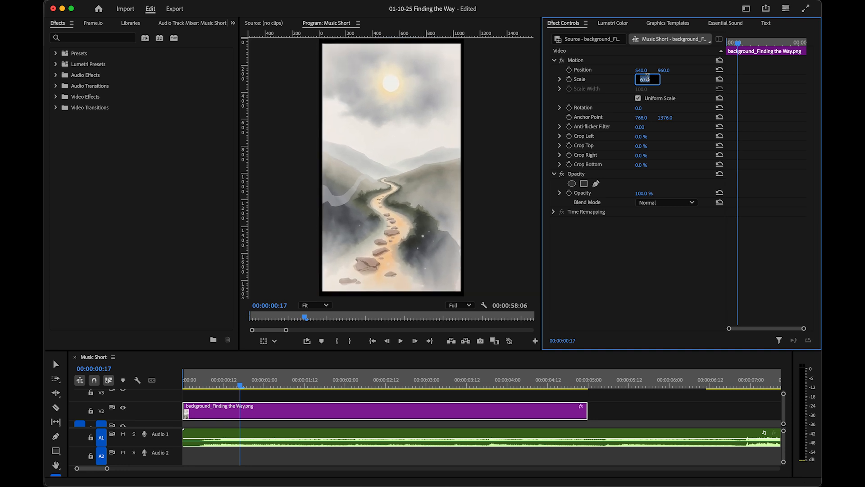
key(Up)
key(Return)
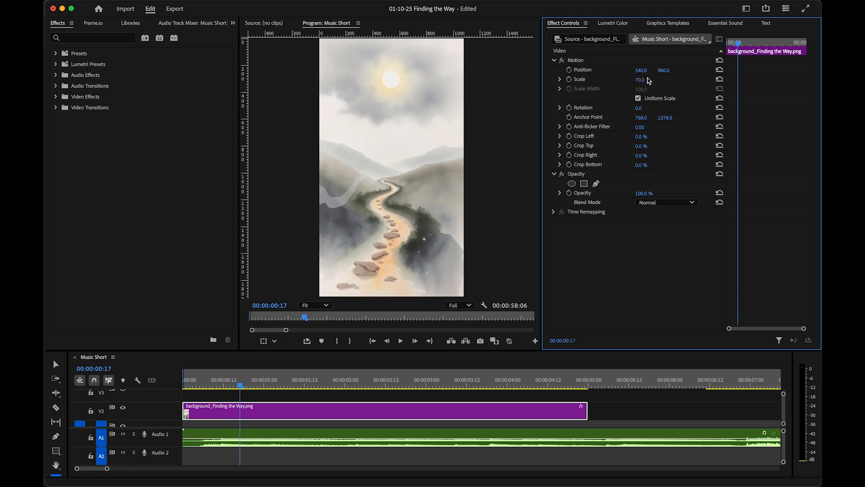
Step: Play the sequence from the start to review the thumbnail and background in the opening seconds
drag(240, 378, 219, 384)
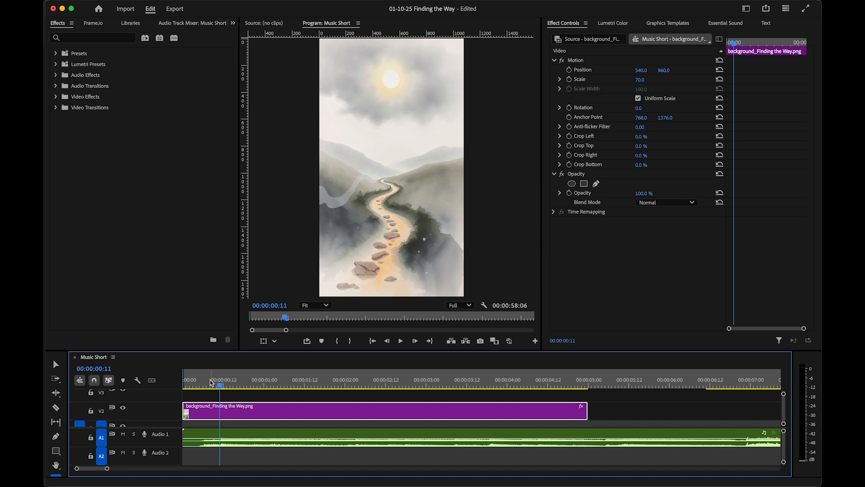
drag(218, 382, 184, 383)
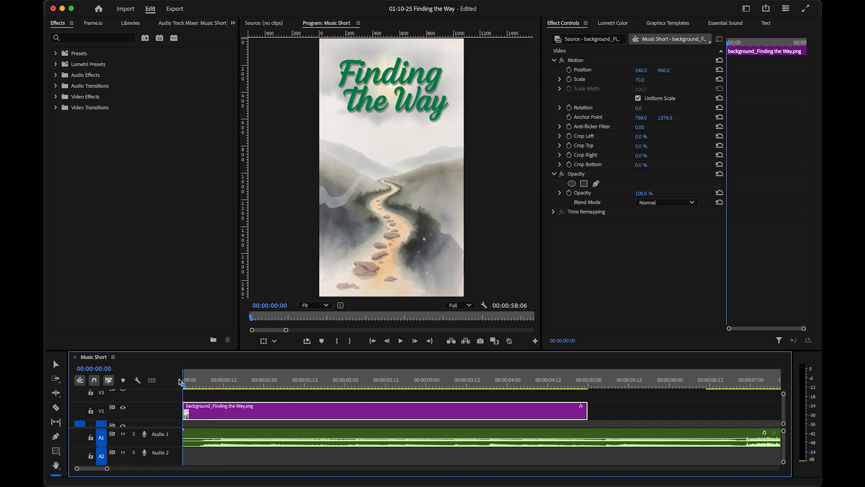
key(space)
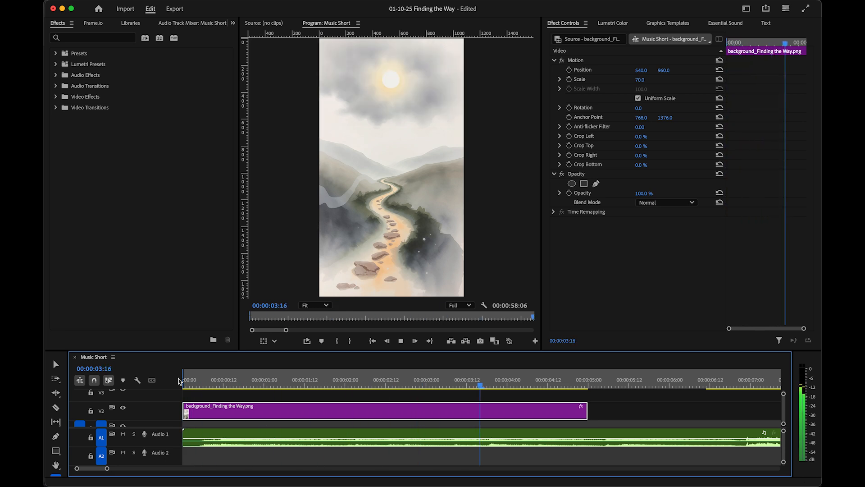
key(space)
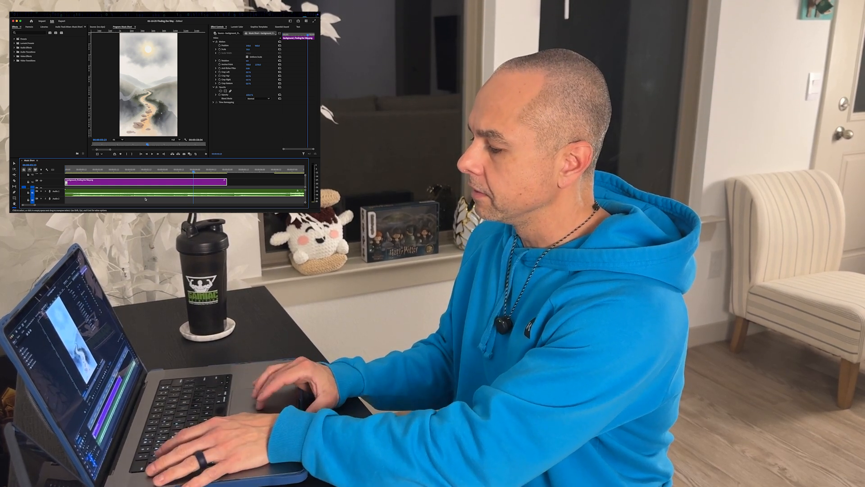
Step: Extend the thumbnail clip on V6 to 00:00:04:06 and add the default video transition at its end
key(Right)
key(Right)
key(Right)
key(Right)
key(Right)
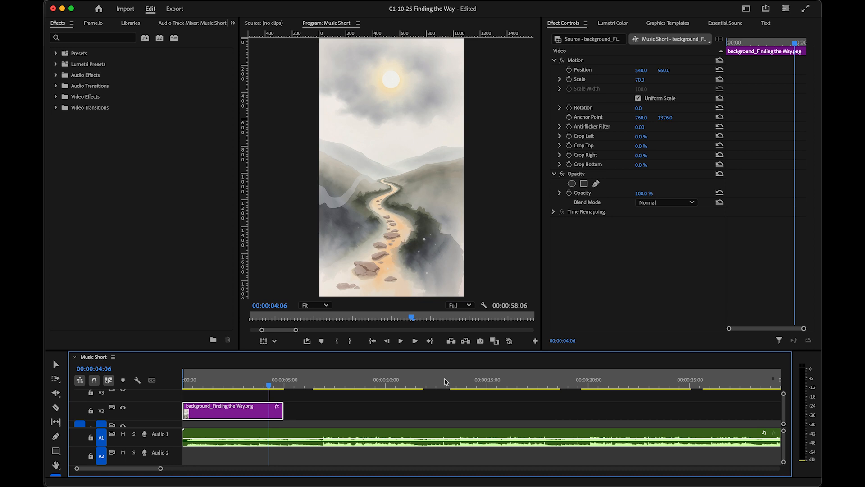
scroll(280, 406, up, 3)
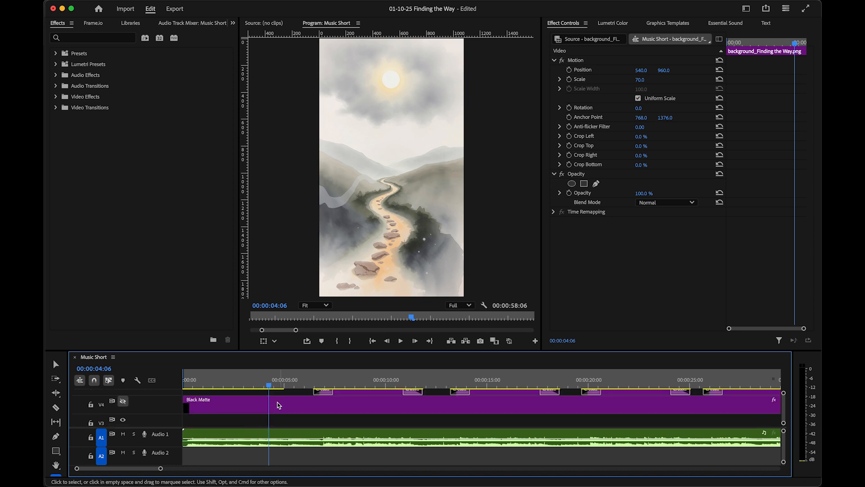
scroll(277, 405, up, 2)
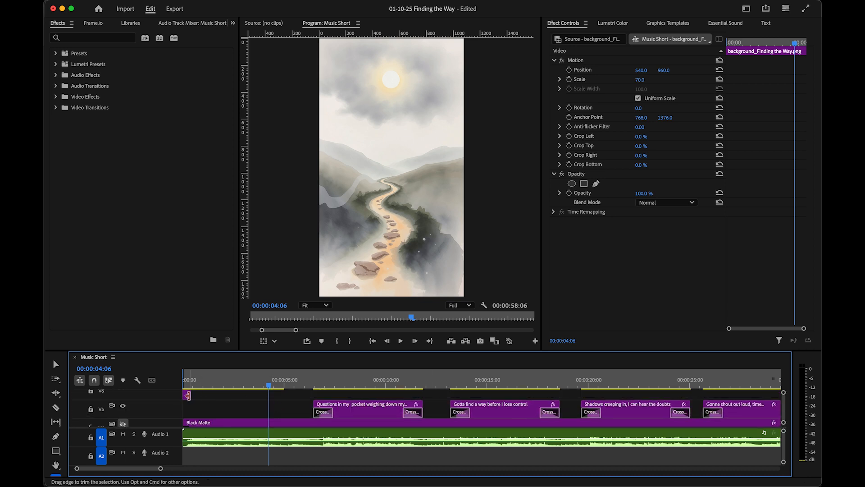
drag(187, 395, 265, 394)
click(257, 395)
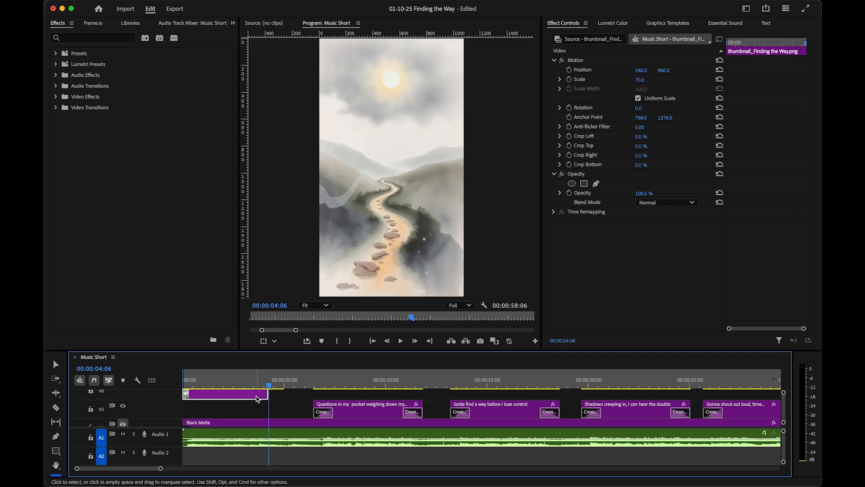
key(super+d)
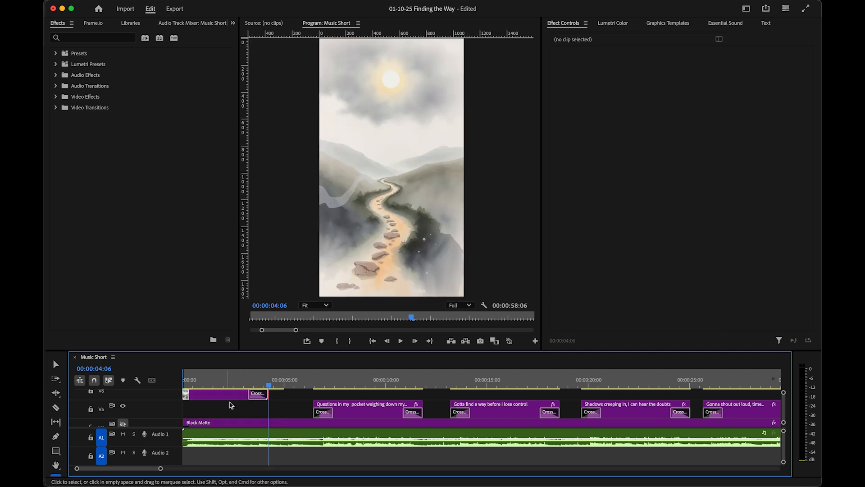
Step: Play from 00:00:02:16 to check the thumbnail's closing transition and the first lyric
drag(230, 383, 233, 383)
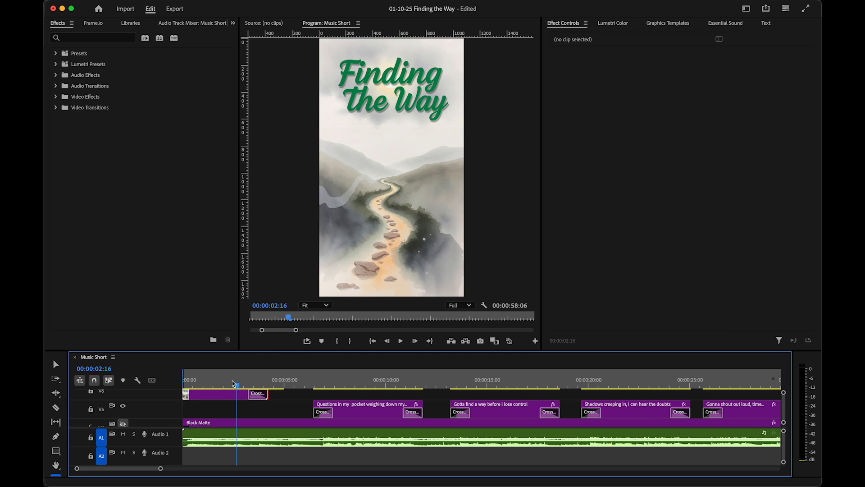
key(space)
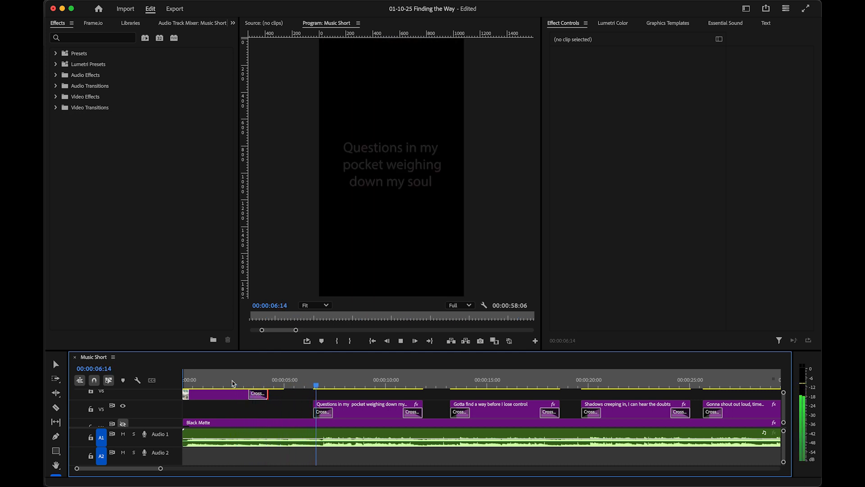
key(space)
Step: Extend the background clip on V2 to the end of the audio, at about 00:00:57:13
scroll(298, 420, up, 1)
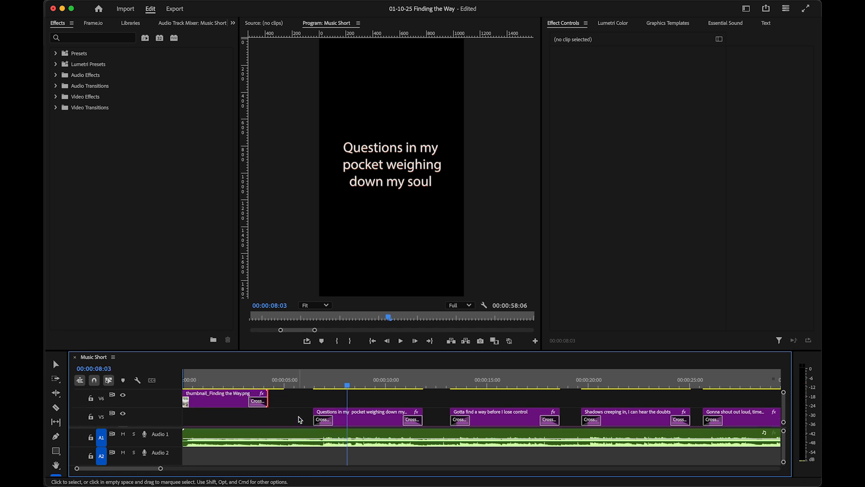
scroll(299, 419, down, 4)
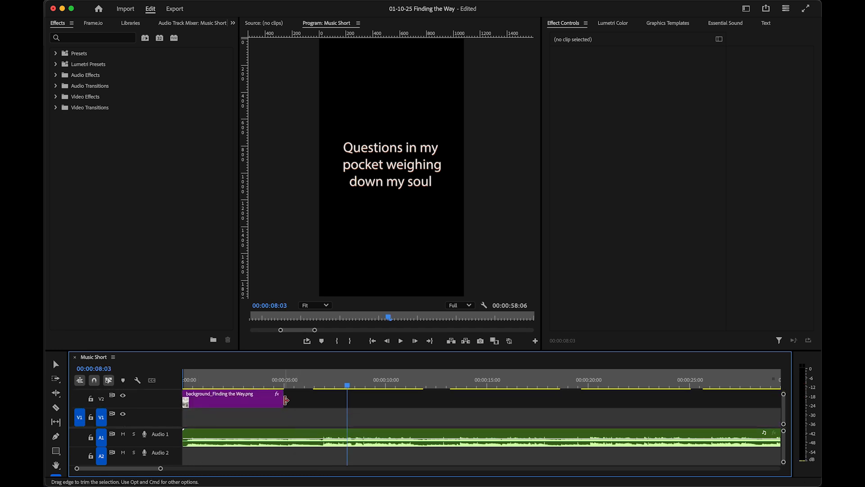
drag(285, 401, 523, 401)
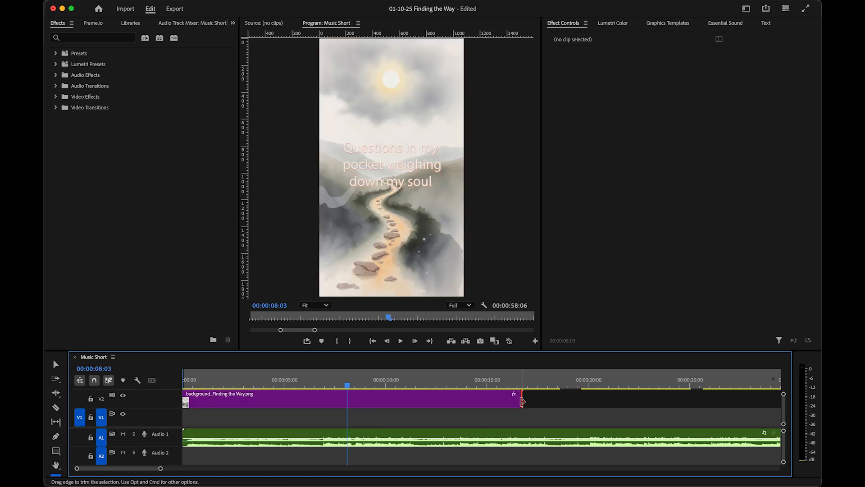
key(minus)
key(minus)
key(minus)
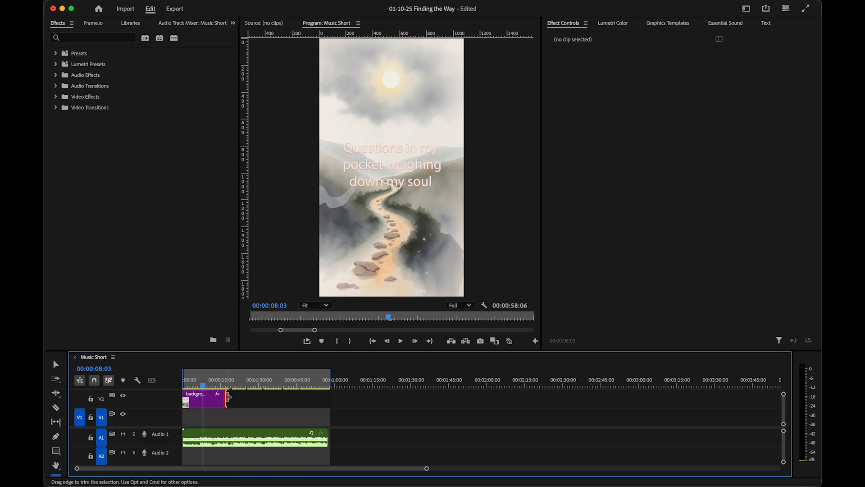
drag(228, 397, 329, 393)
Step: Check the background clip's end against the audio at 00:00:57:13 and play the last seconds of the sequence
click(327, 379)
key(equal)
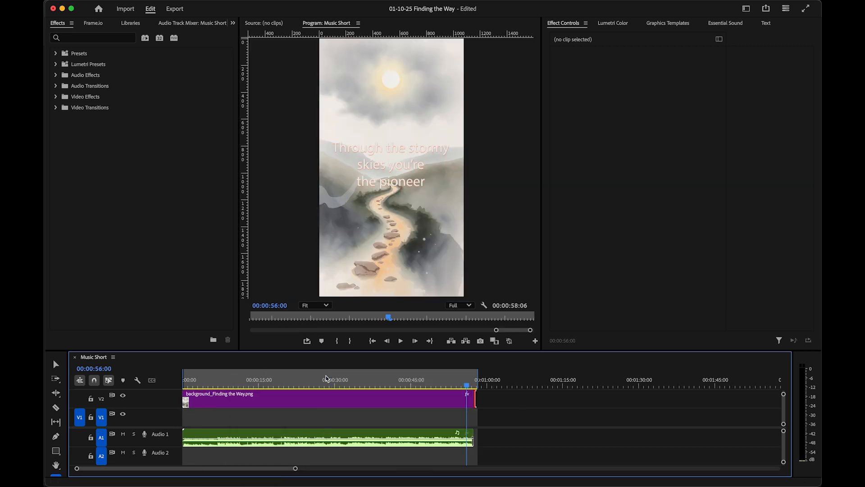
key(equal)
key(equal)
drag(480, 387, 511, 391)
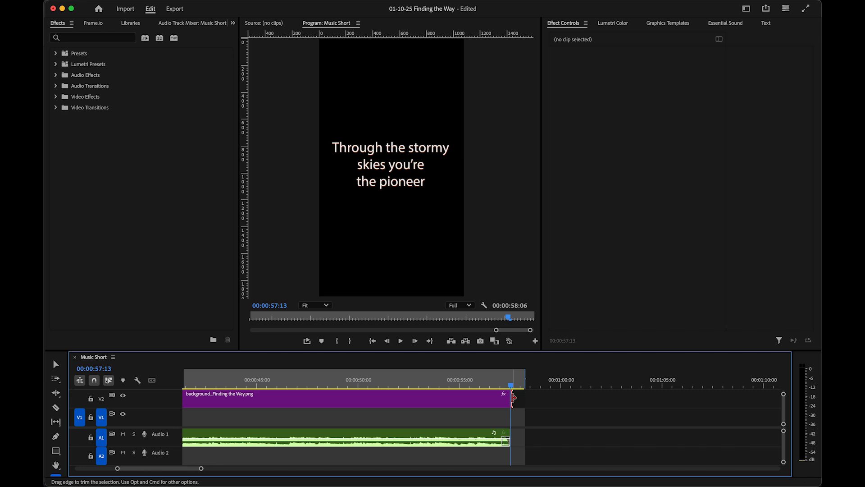
scroll(512, 398, up, 5)
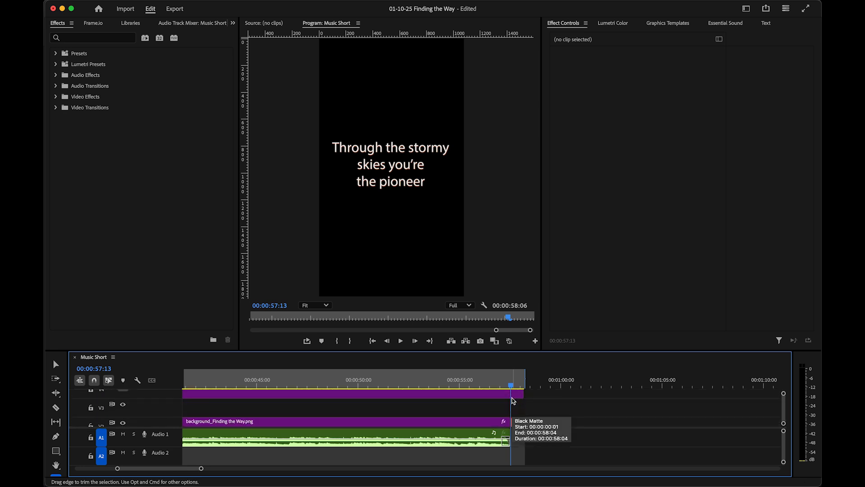
scroll(512, 400, down, 5)
click(450, 382)
key(space)
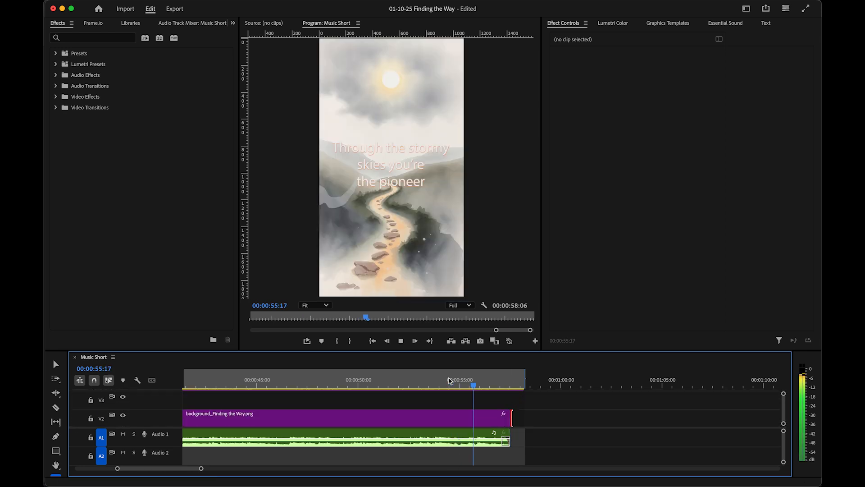
key(space)
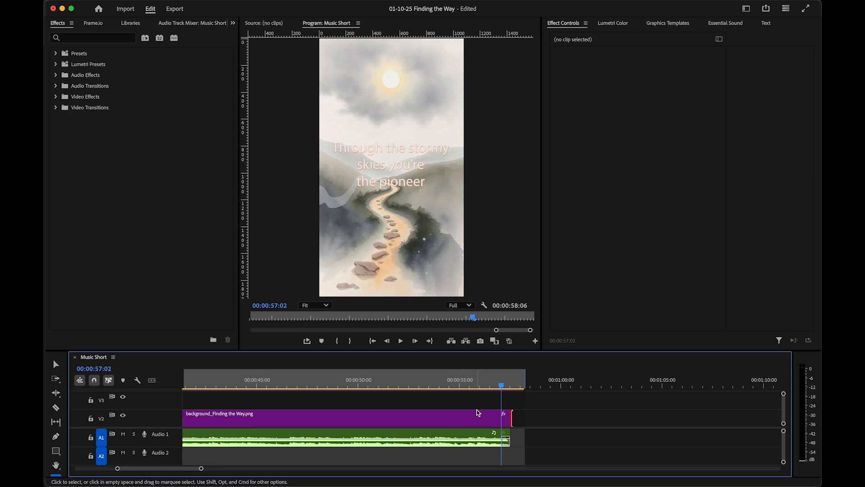
Step: Trim the last lyric clip on V5 back to the end of the audio and fade it out
scroll(517, 399, up, 5)
scroll(518, 399, left, 1)
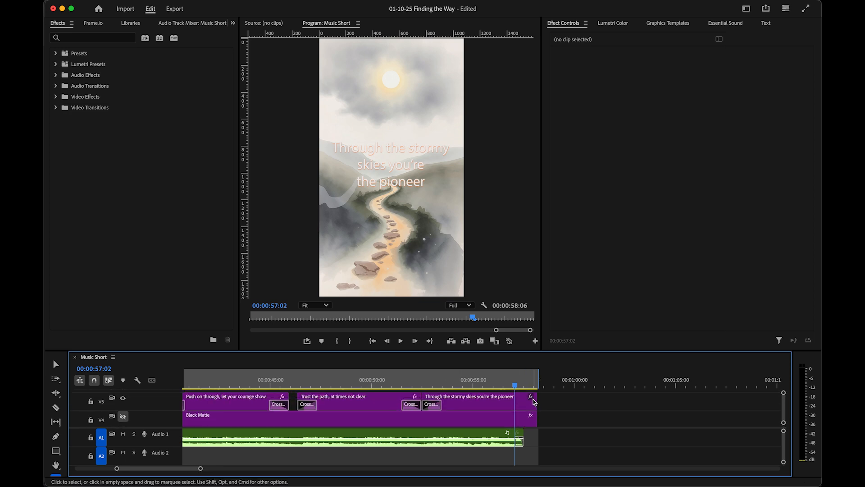
drag(533, 401, 521, 400)
Step: Extend the background clip on V2 to the end of the Black Matte clip and apply a cross dissolve to its end
scroll(522, 406, down, 5)
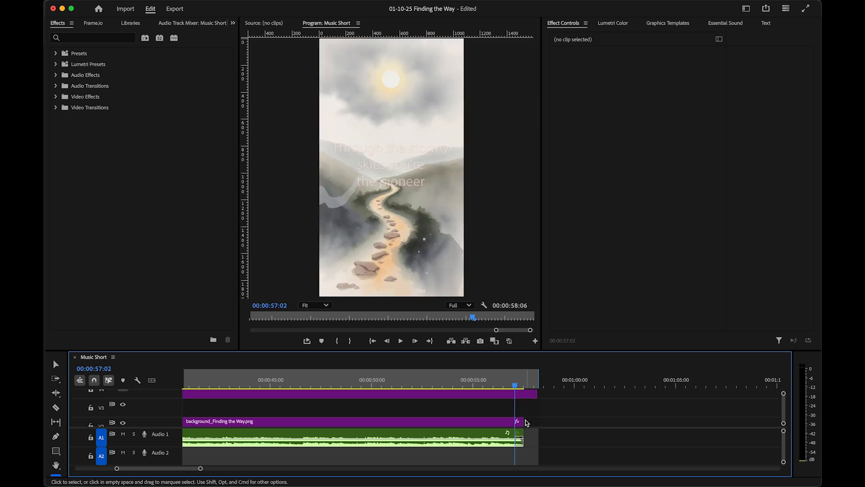
scroll(526, 419, left, 1)
scroll(527, 423, right, 2)
scroll(527, 422, down, 1)
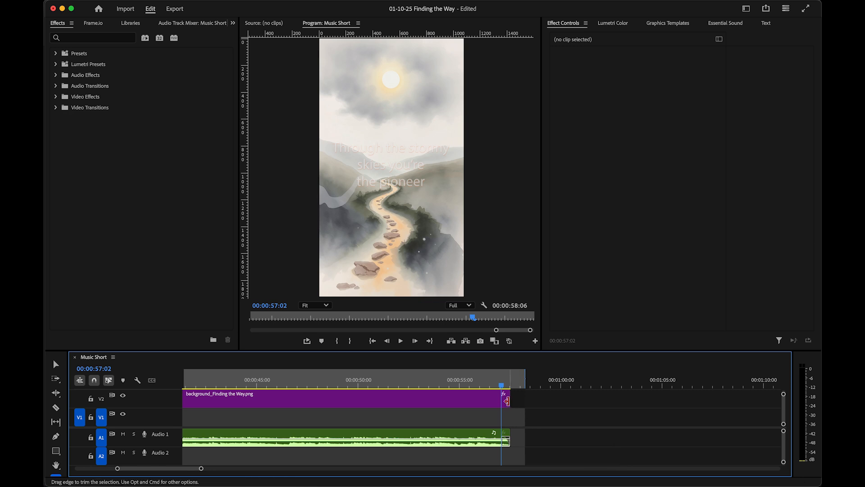
drag(507, 401, 522, 401)
key(super+d)
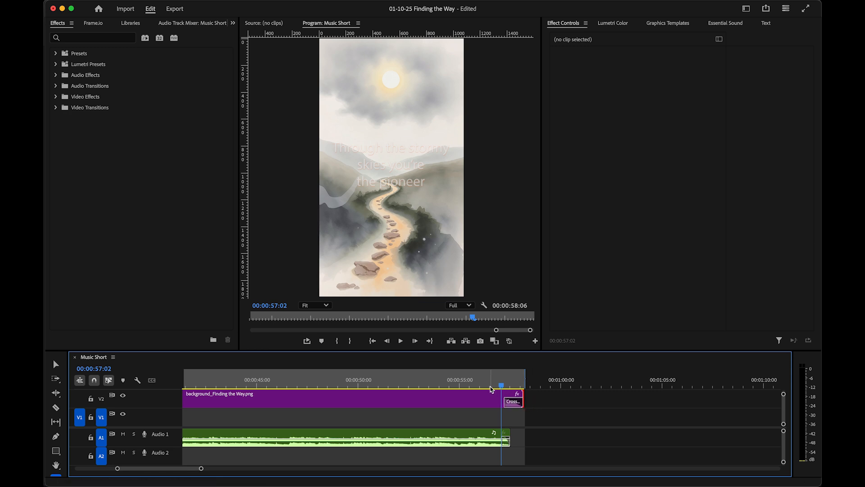
Step: Play the closing seconds of the sequence to check the background's fade-out
click(485, 383)
key(space)
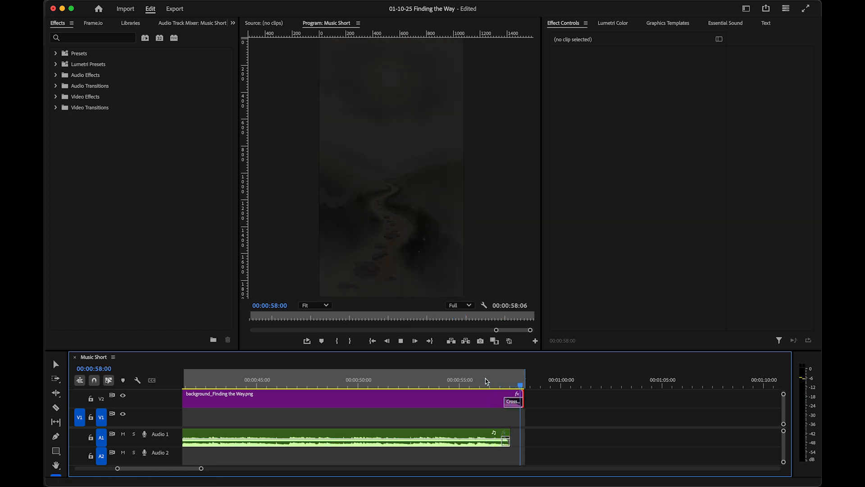
key(space)
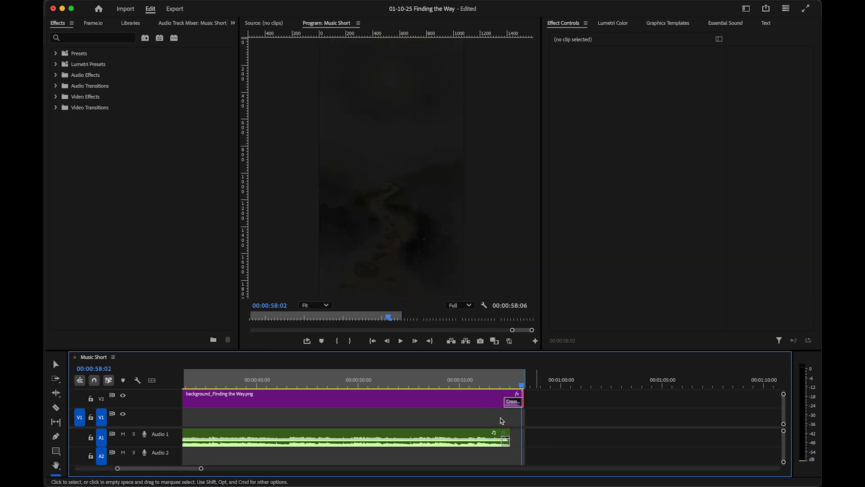
Step: Play the sequence from the beginning through the end of the first lyric to check the text's legibility without the matte
scroll(501, 420, up, 3)
scroll(501, 420, left, 10)
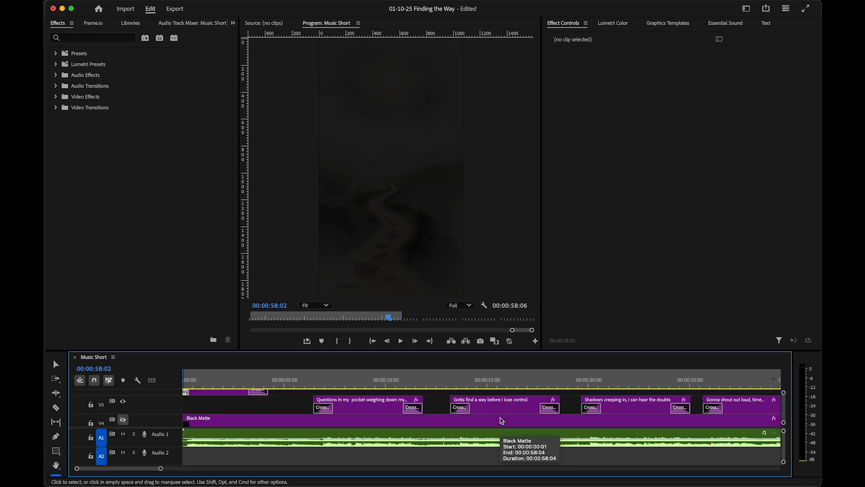
key(Home)
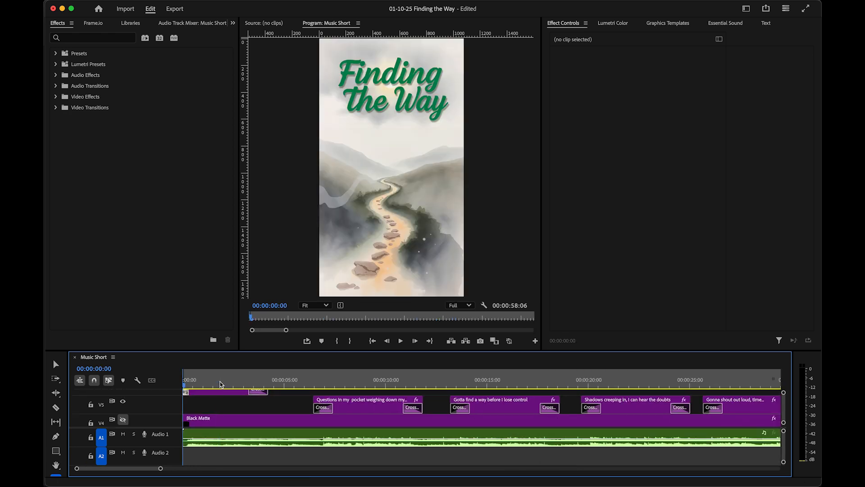
key(space)
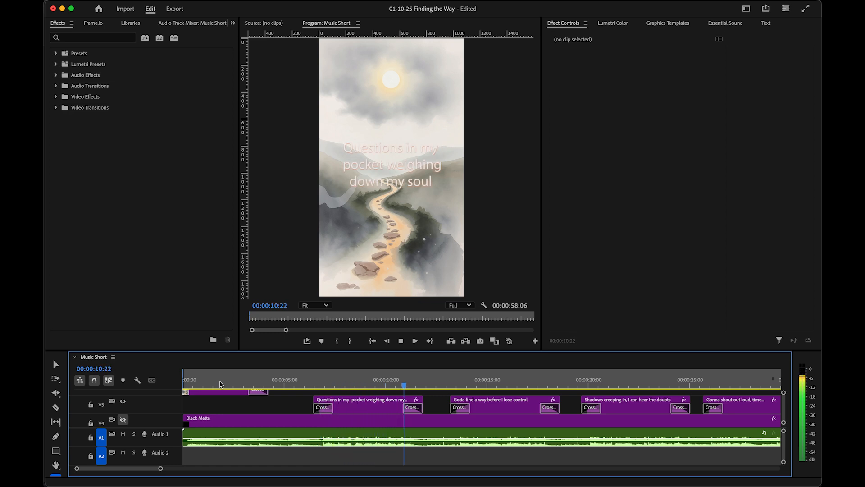
key(space)
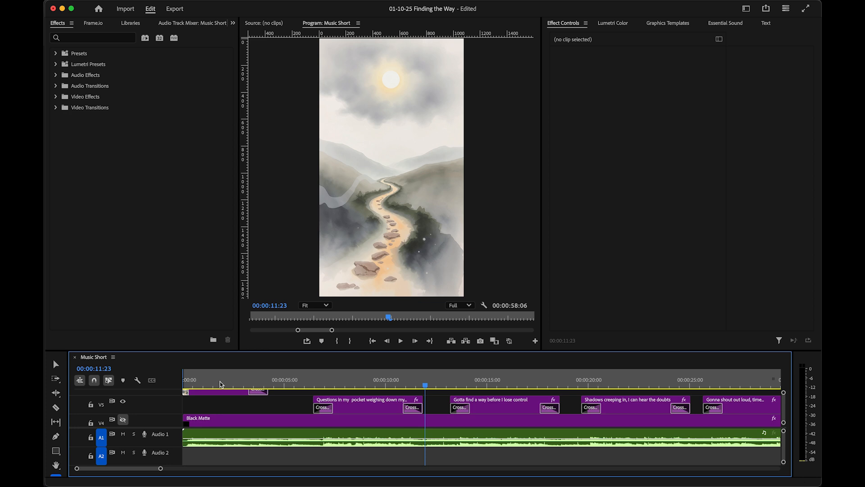
Step: Show the V4 track again and recolor its Black Matte clip with 4D5047, sampled from the dark foliage in the background image
click(124, 420)
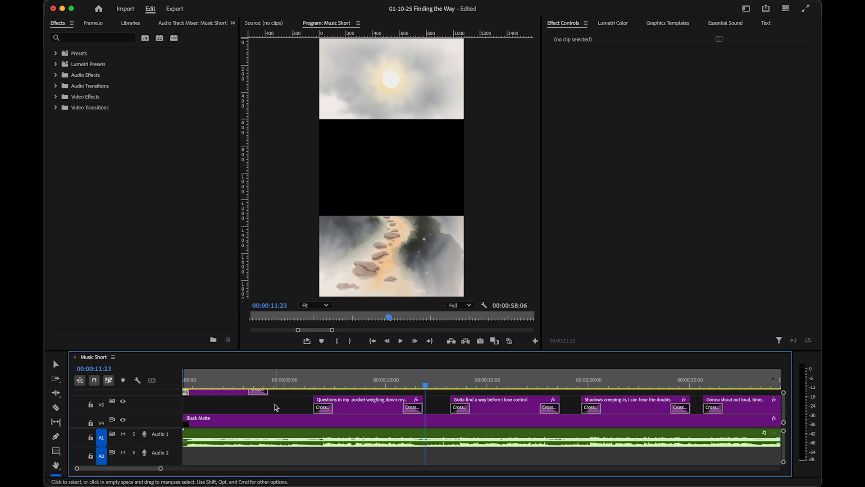
double_click(277, 421)
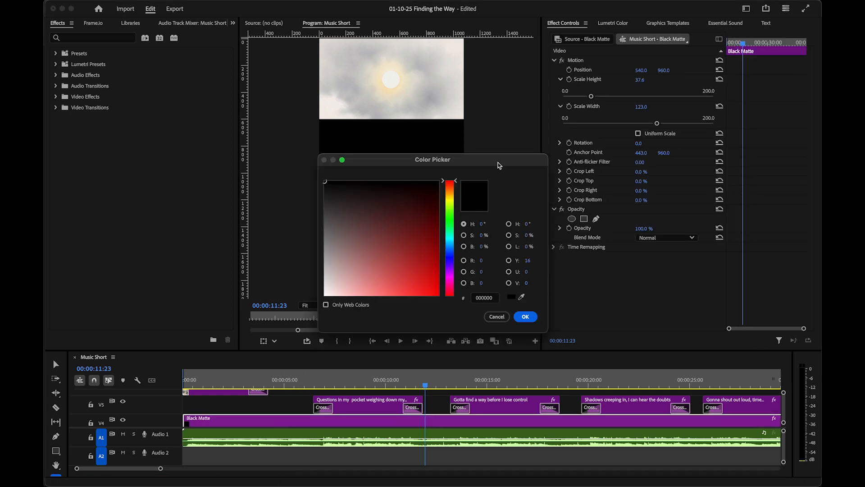
drag(498, 166, 237, 169)
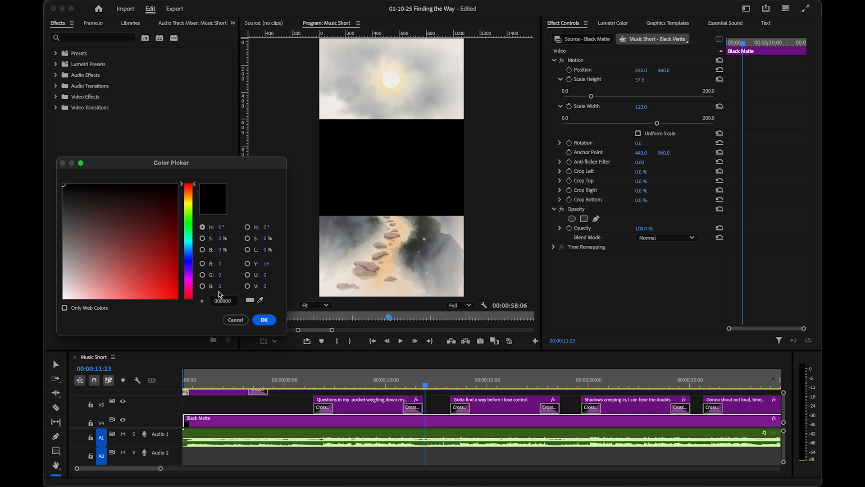
click(264, 302)
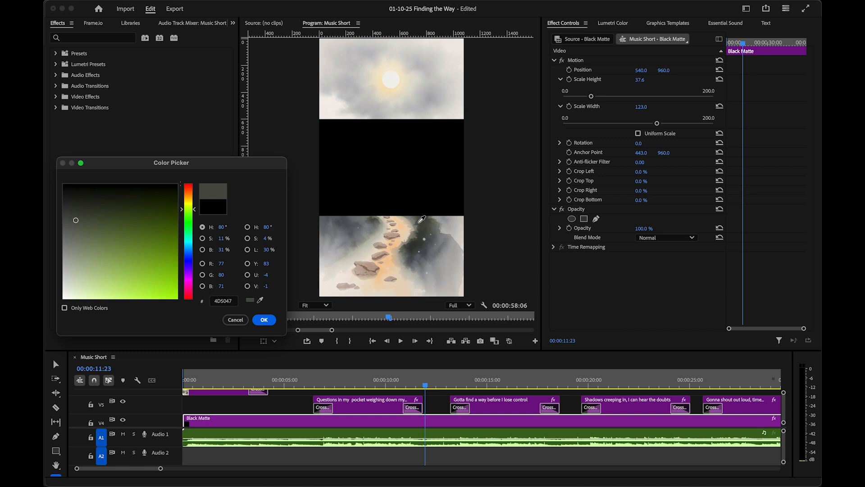
click(261, 321)
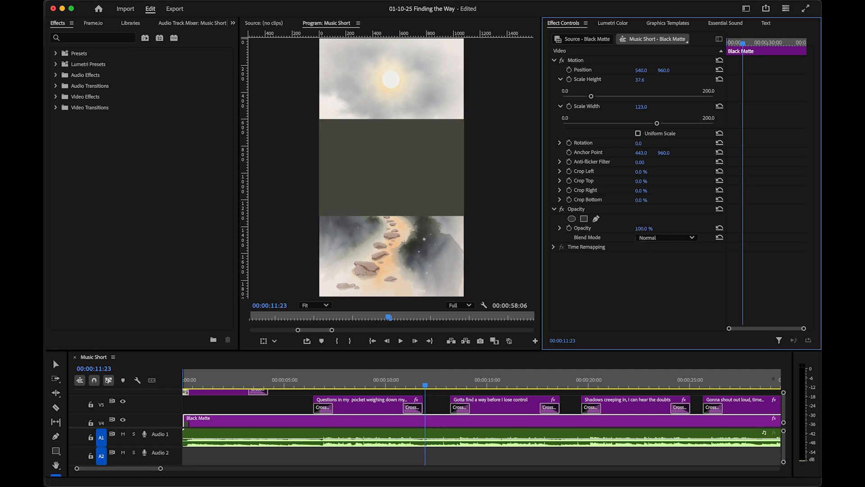
Step: Set the Black Matte clip's opacity to 93%, judging it behind the first lyric at 00:00:08:22
drag(644, 228, 635, 229)
click(364, 378)
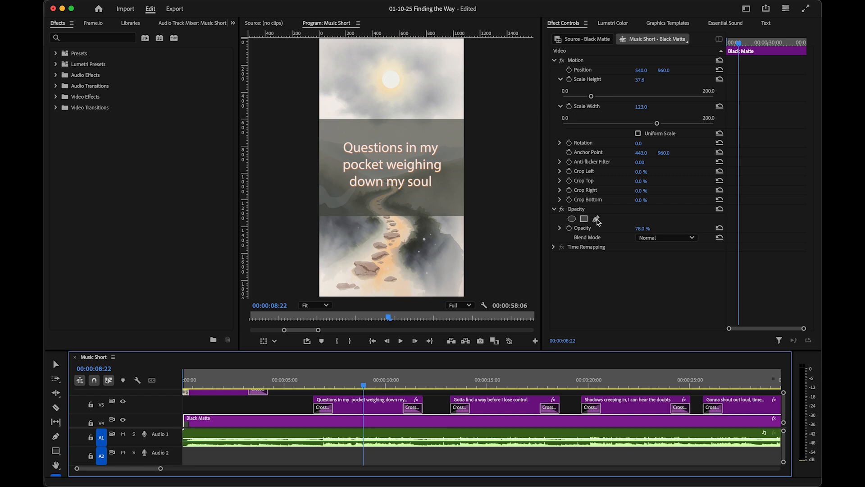
drag(640, 229, 647, 228)
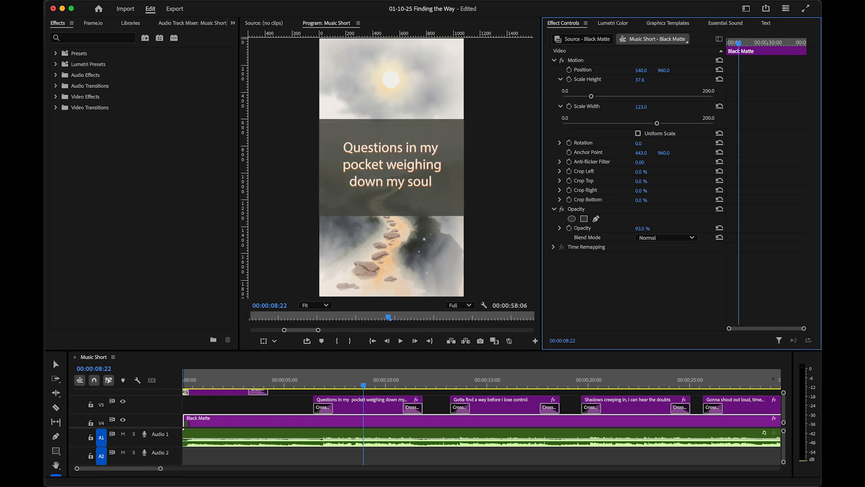
Step: Play from the beginning into the first lyric to check the recolored matte, and return to the thumbnail title at 00:00:01:22
click(216, 363)
key(Home)
key(space)
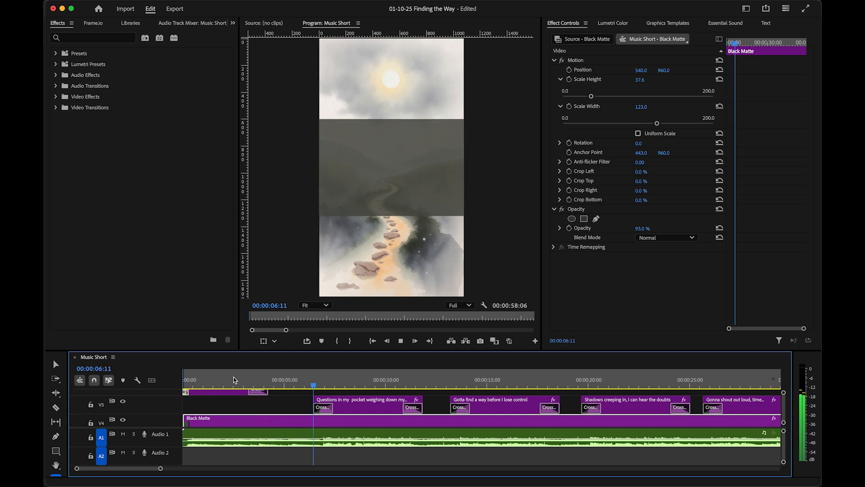
key(space)
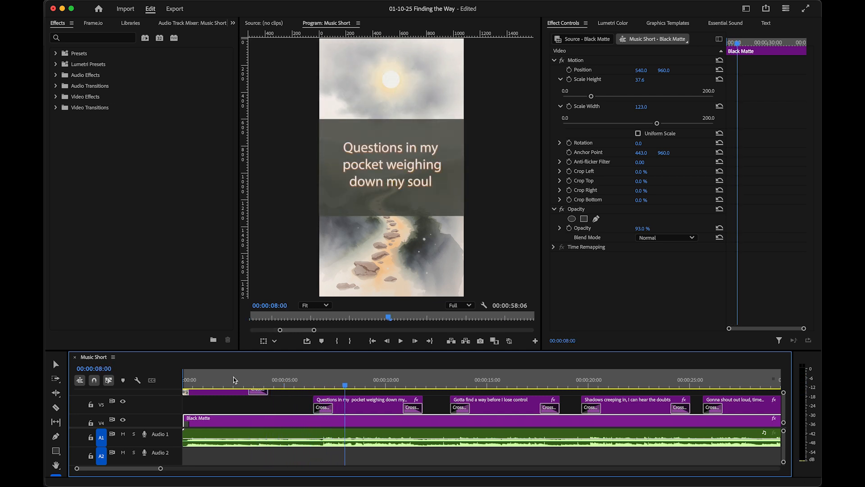
click(222, 383)
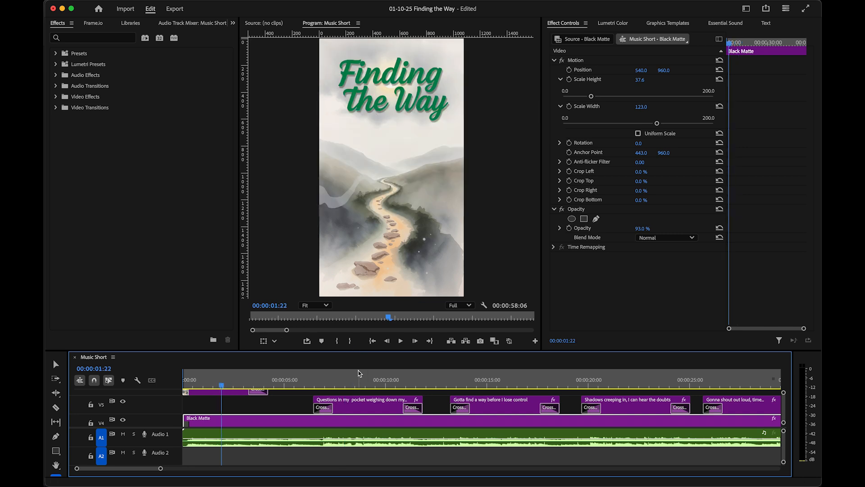
Step: Switch to Photoshop, launching it through a system search for "photo"
key(super+Tab)
key(super+space)
text(photo)
key(Return)
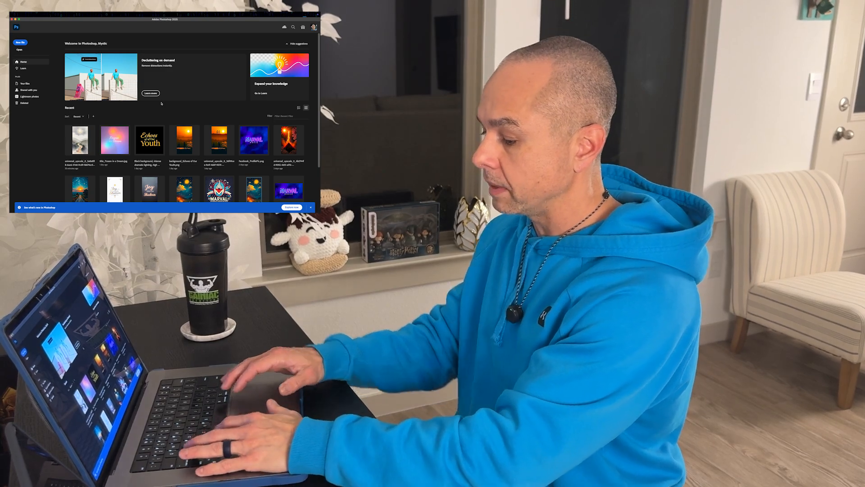
key(super+space)
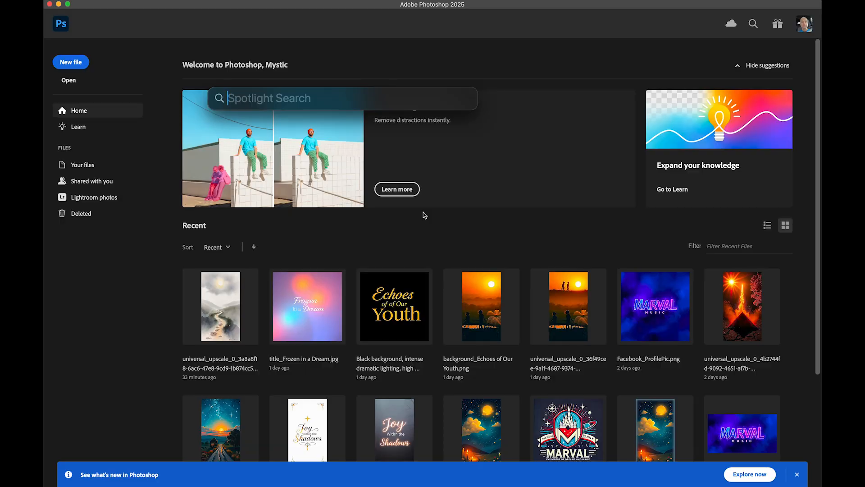
text(photo)
Step: Open thumbnail_Finding the Way.png from the GRAPHICS folder inside MEDIA of the 01-10-25 Finding the Way project
click(211, 323)
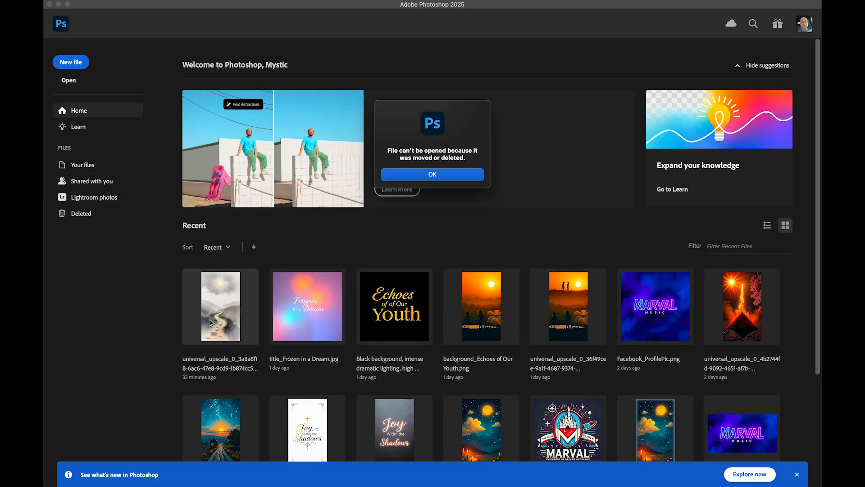
click(458, 174)
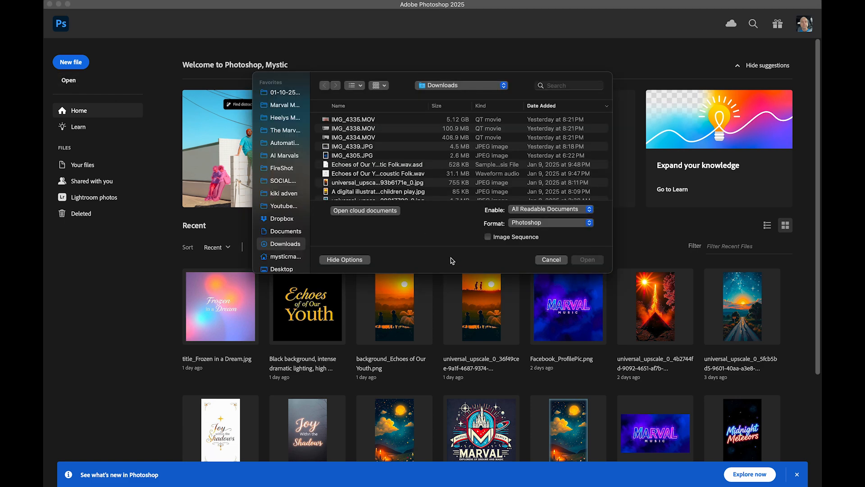
click(285, 93)
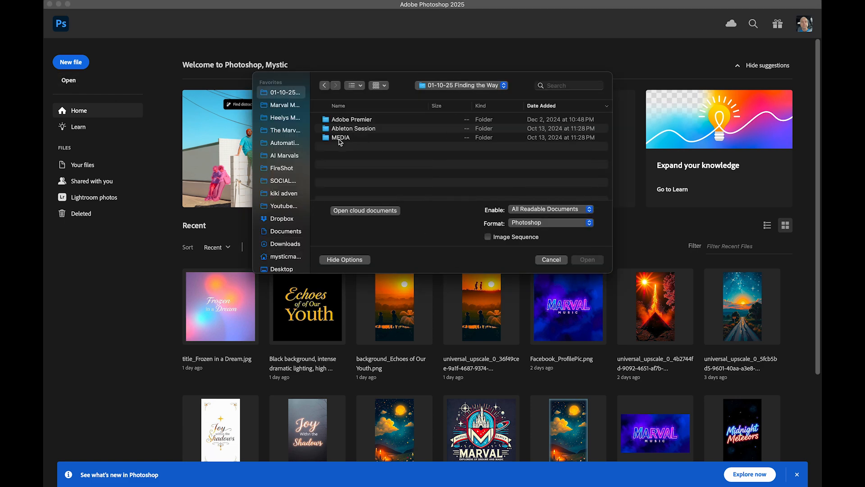
double_click(339, 139)
double_click(347, 148)
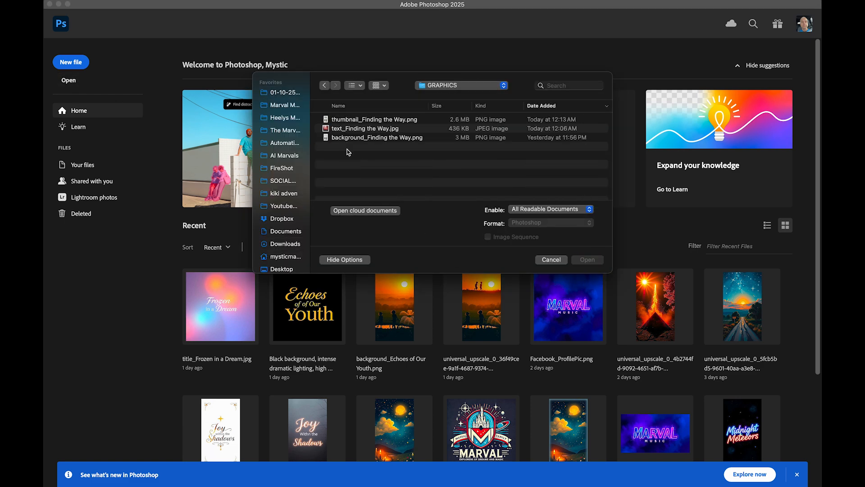
double_click(352, 121)
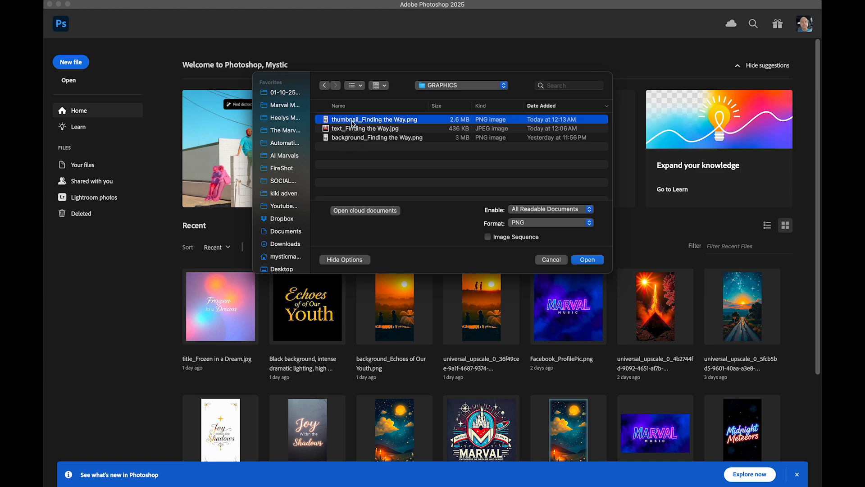
Step: Sample the green of the "Finding the Way" title with the Eyedropper and copy its hex code 1c7d47
key(i)
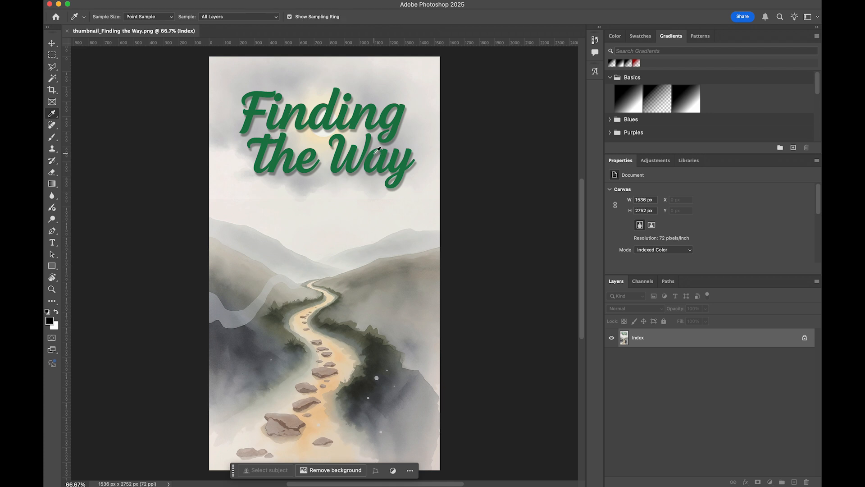
click(338, 92)
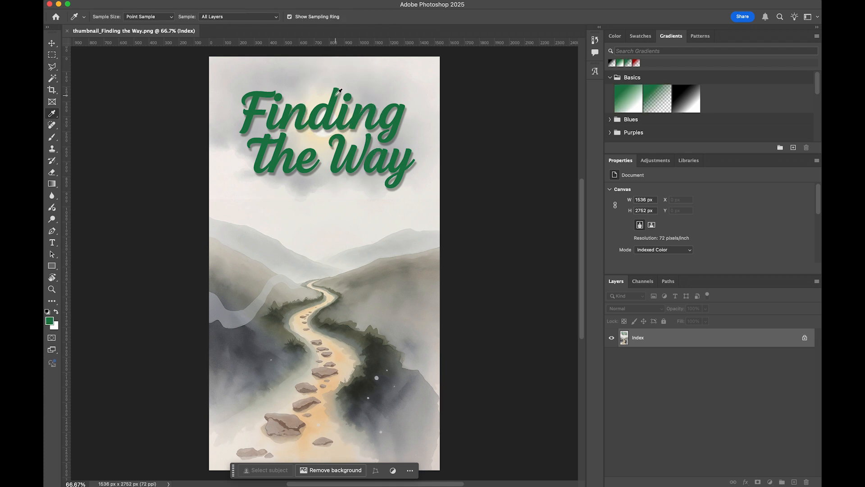
click(50, 321)
key(super+c)
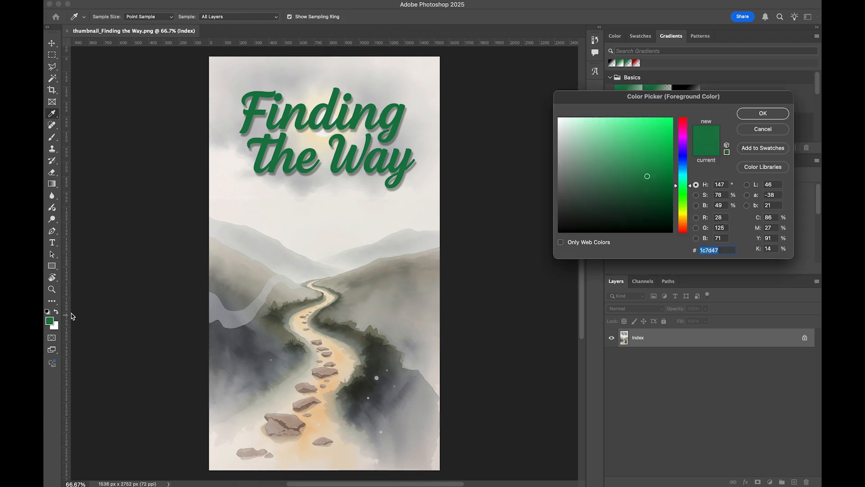
right_click(708, 248)
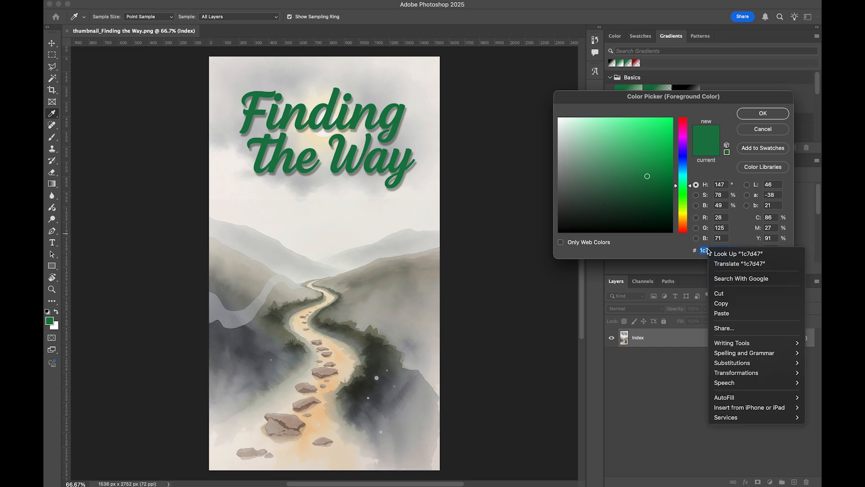
click(720, 303)
Step: Switch back to Premiere Pro, set the Black Matte's color to 1c7d47 and check it behind the first lyric at 00:00:08:22
key(super+Tab)
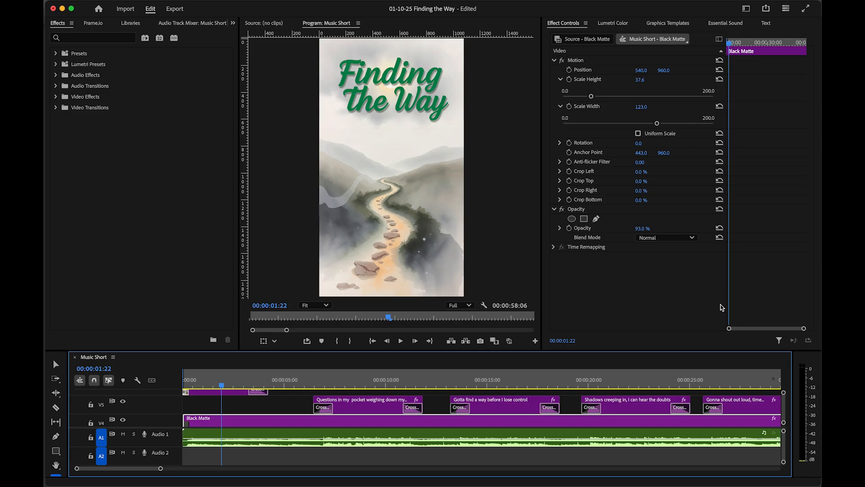
double_click(254, 424)
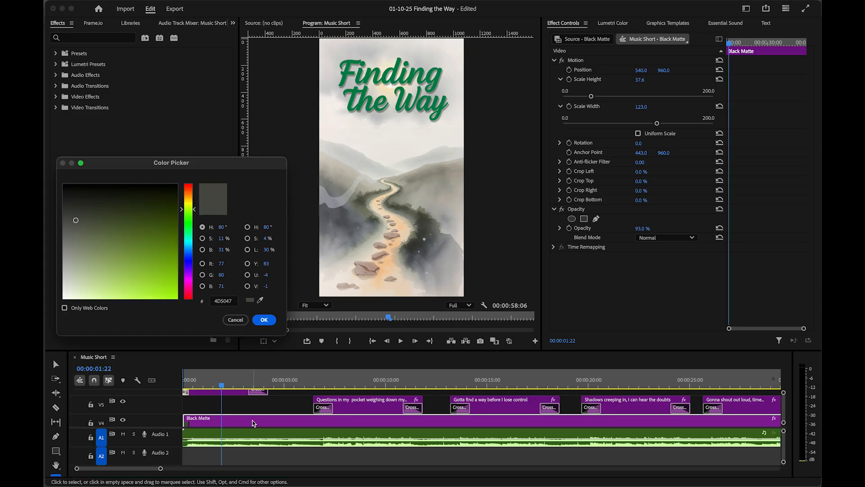
click(221, 302)
key(super+v)
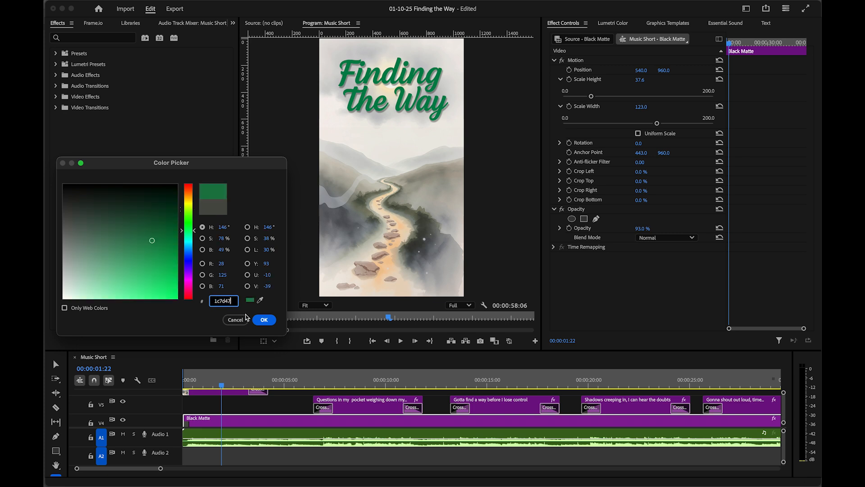
click(263, 319)
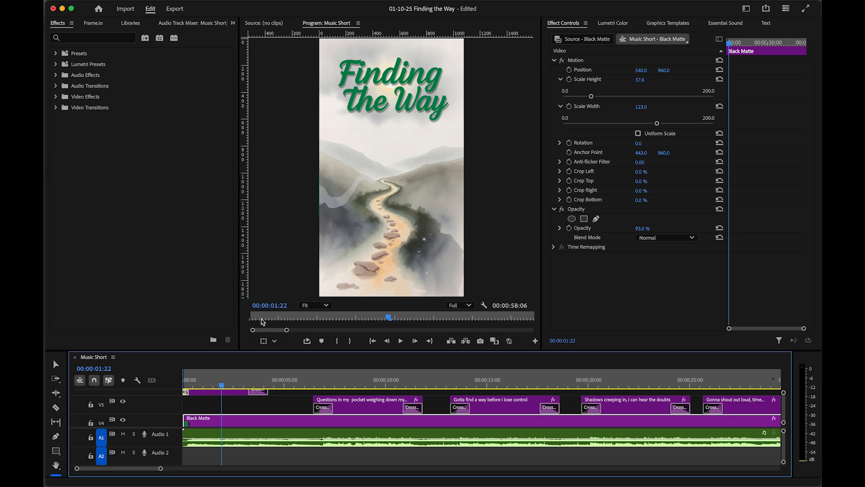
click(364, 379)
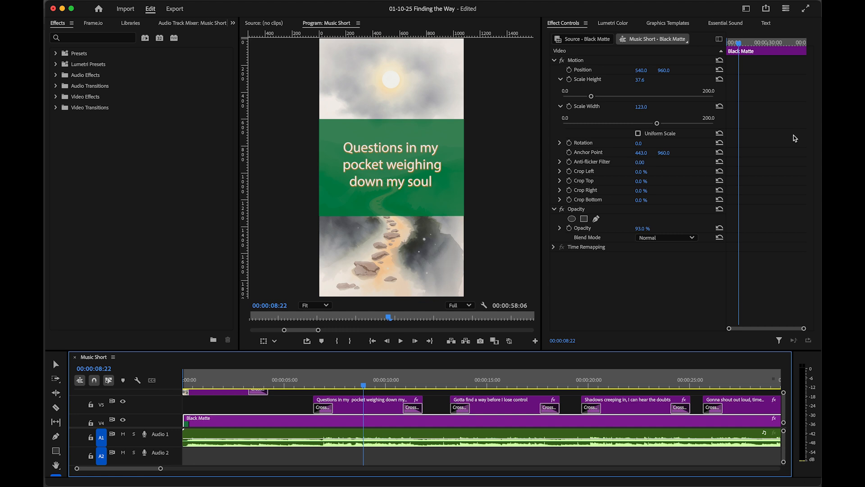
Step: Set the Black Matte's opacity to 100%
drag(642, 232, 650, 229)
click(648, 237)
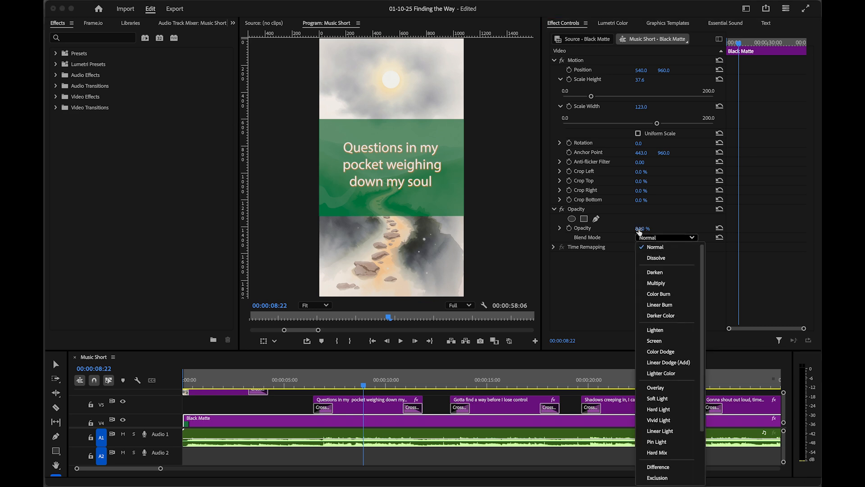
click(640, 229)
text(100)
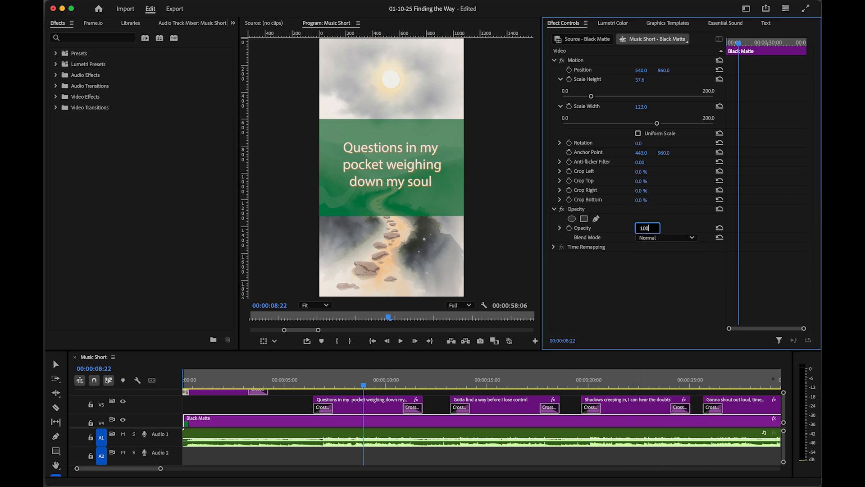
key(Return)
Step: Try the Darken blend mode on the Black Matte, switch it to Multiply and lower the opacity to 79%
click(673, 238)
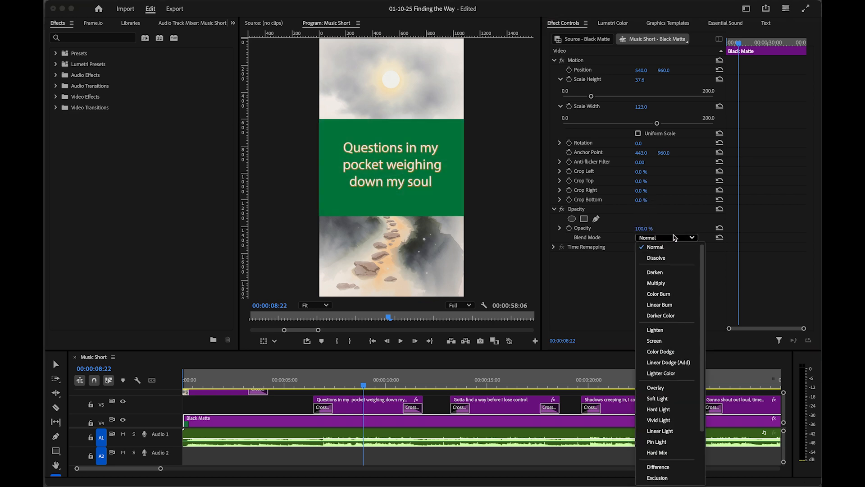
click(663, 271)
click(664, 241)
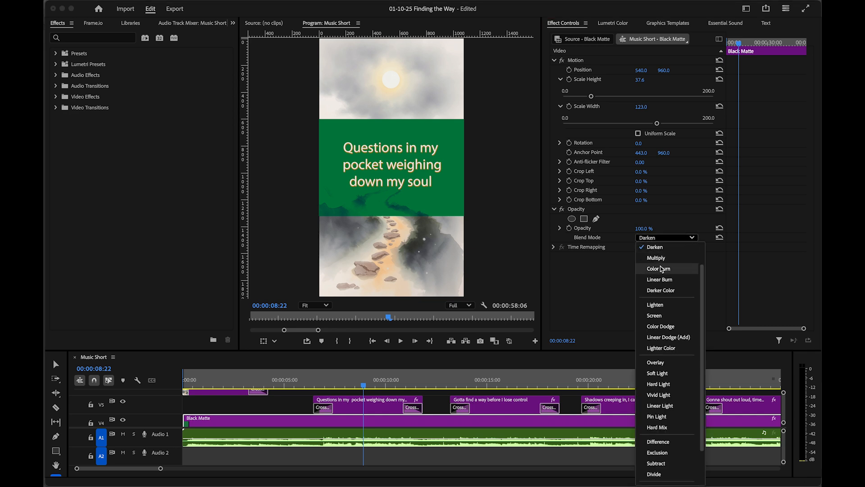
click(661, 266)
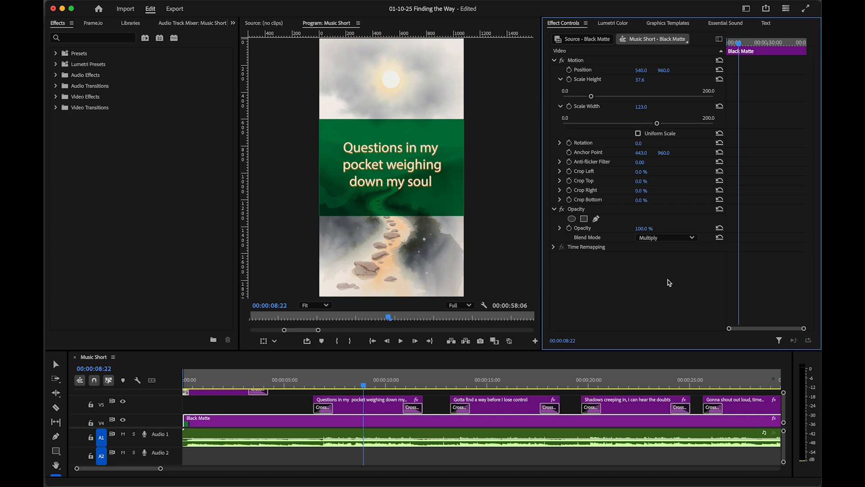
drag(643, 229, 633, 228)
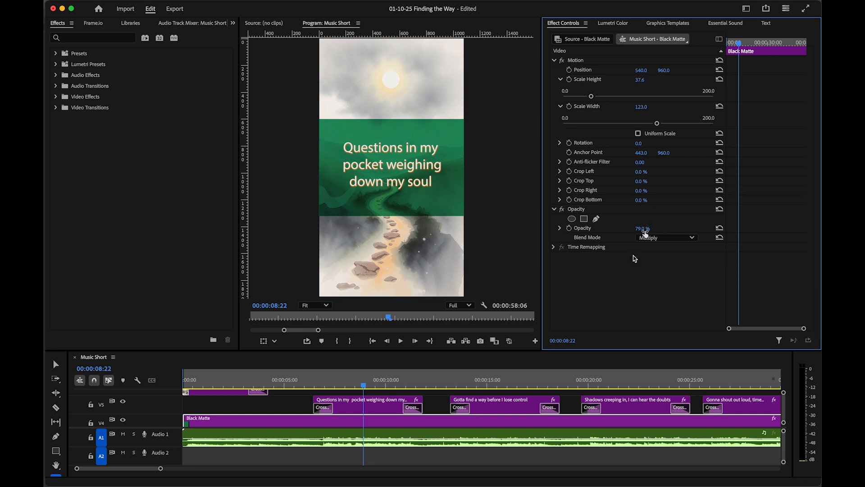
Step: Play the sequence from the start through the first lyric to check the matte's look
click(325, 381)
drag(320, 377, 275, 378)
key(Home)
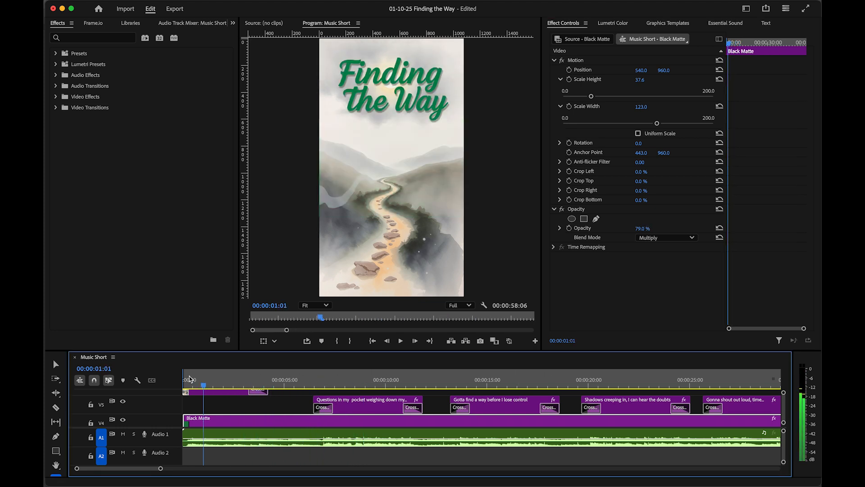
key(space)
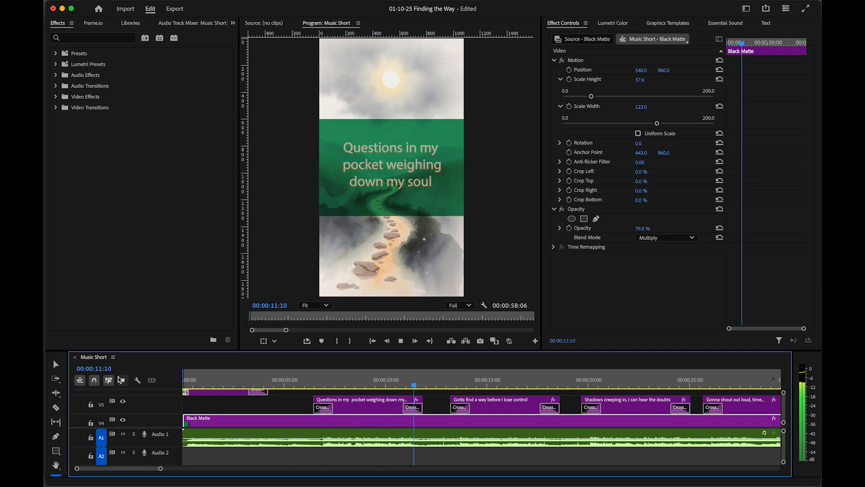
key(space)
Step: Enlarge the first lyric at 00:00:08:13 in the preview and set its Drop Shadow opacity to 0%
click(357, 379)
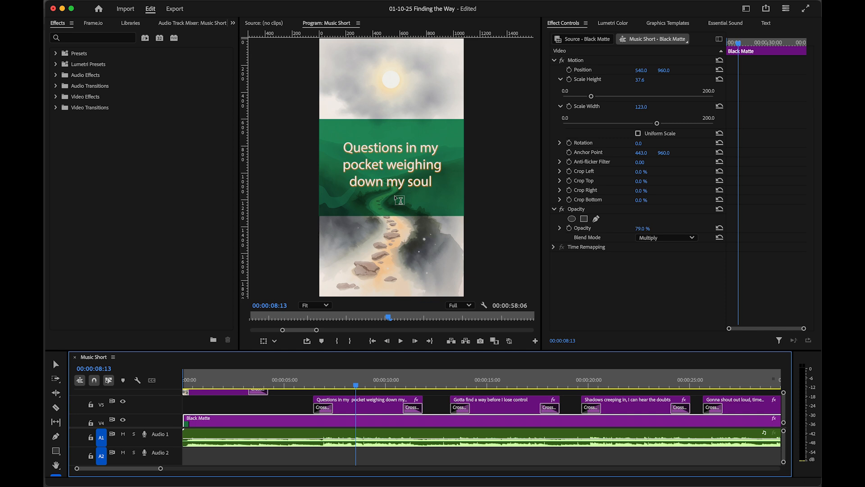
scroll(391, 157, up, 3)
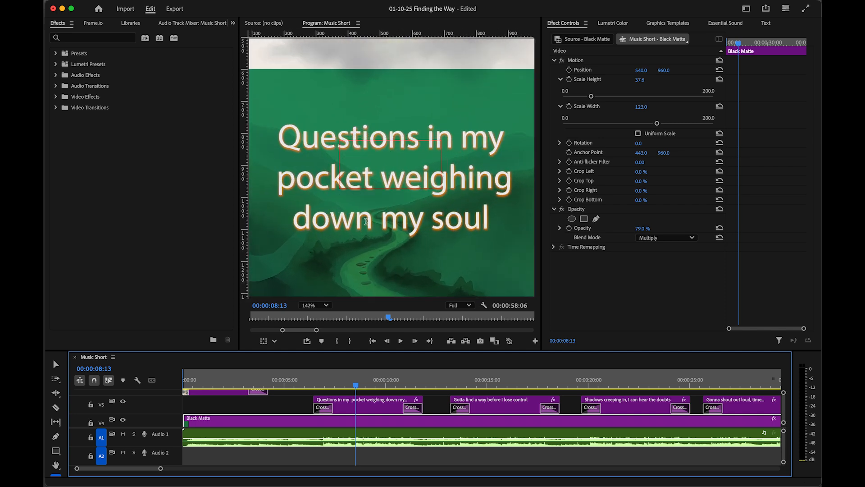
click(362, 402)
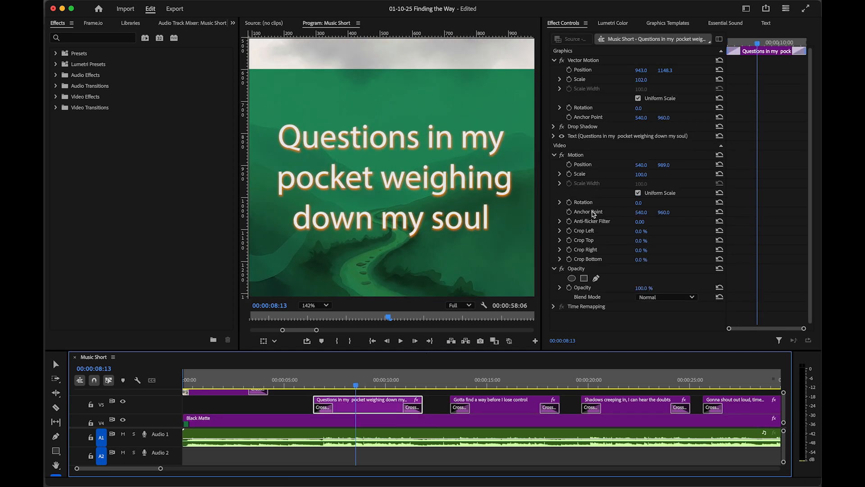
click(555, 128)
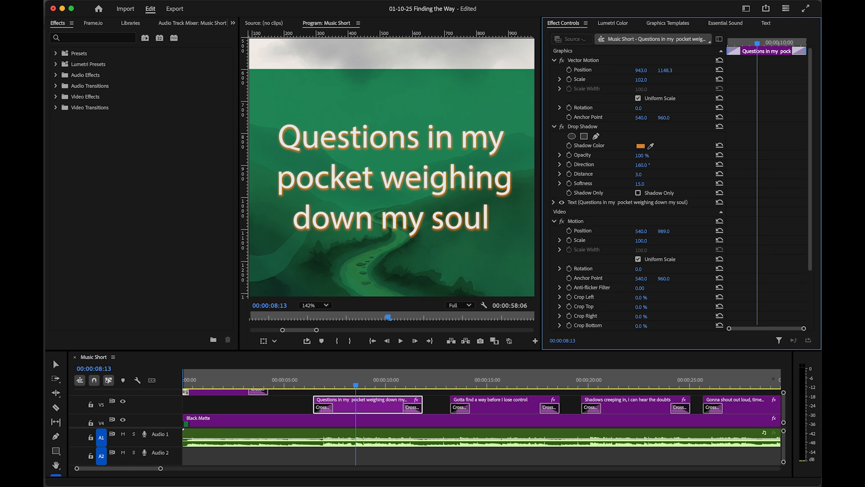
click(639, 155)
text(0)
key(Return)
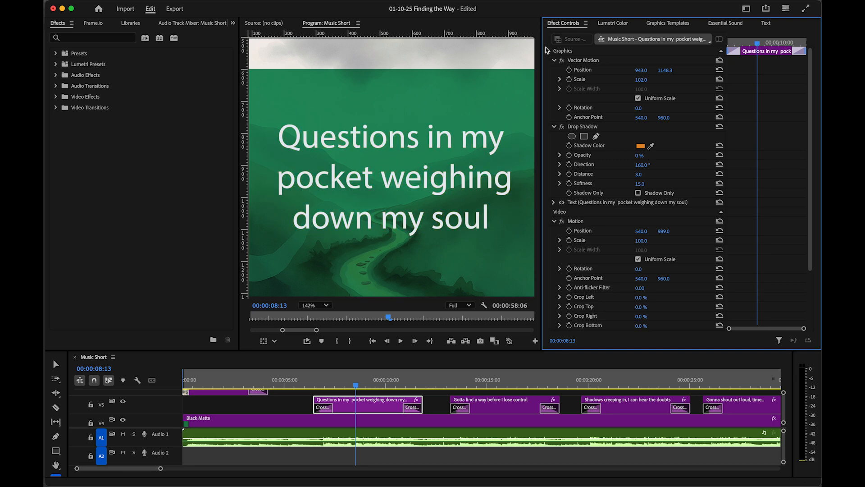
Step: Compare the first lyric without its shadow at different preview sizes, and set the Drop Shadow opacity to 100%
scroll(444, 104, down, 5)
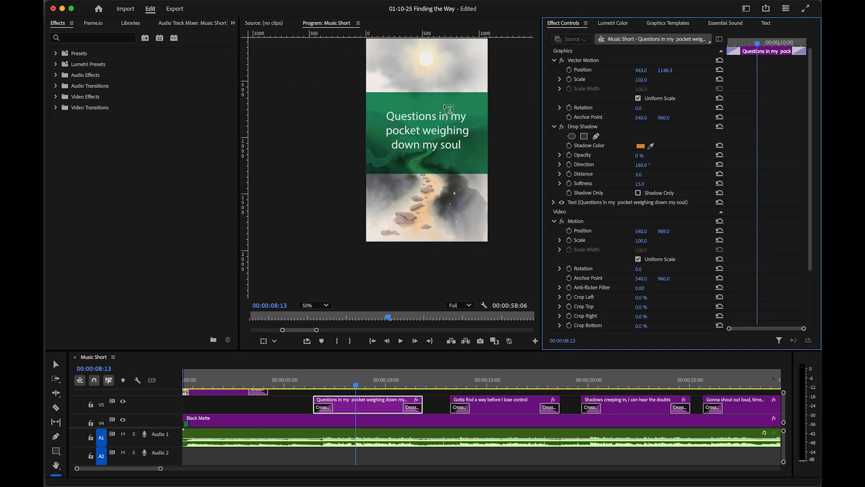
scroll(475, 76, up, 1)
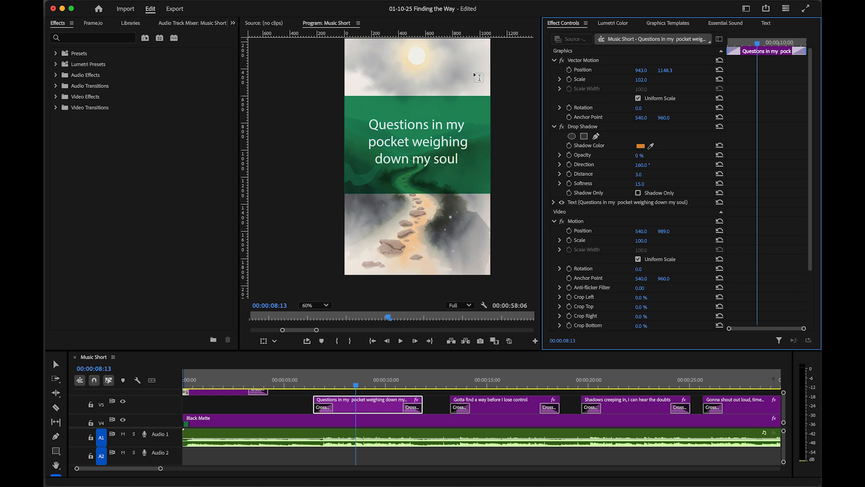
scroll(474, 75, up, 4)
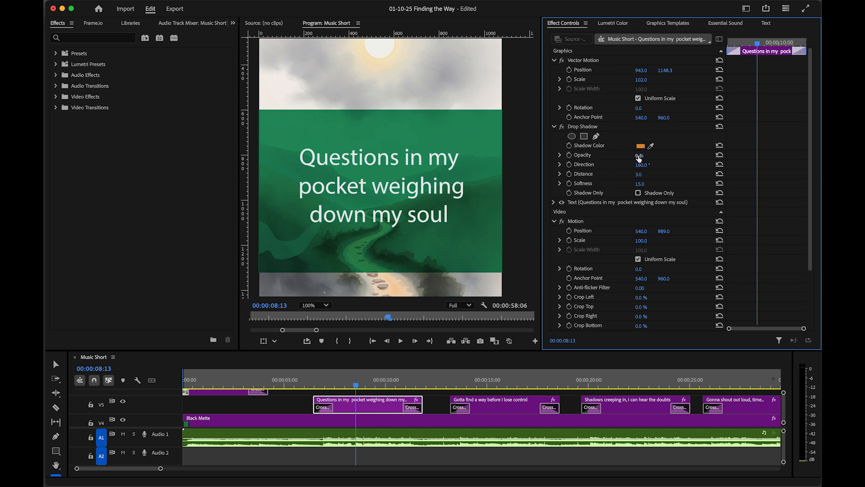
drag(639, 156, 683, 156)
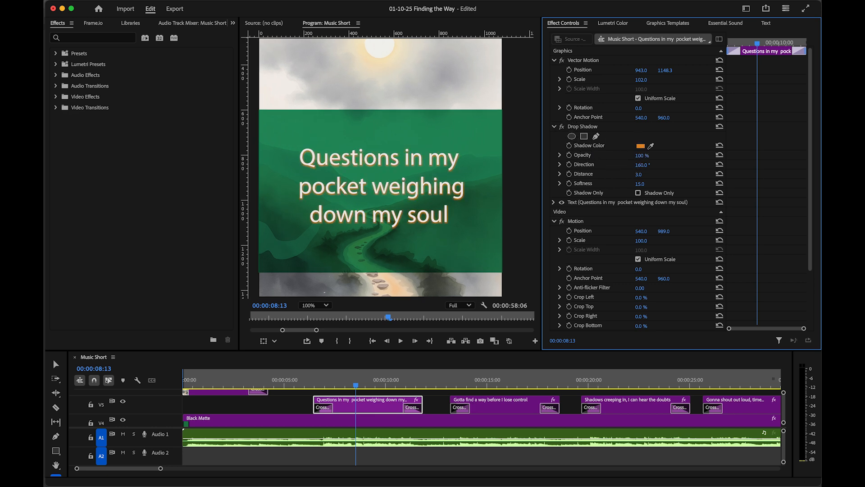
Step: Change the first lyric's Drop Shadow color to near-black and check it with the whole frame in view
click(653, 143)
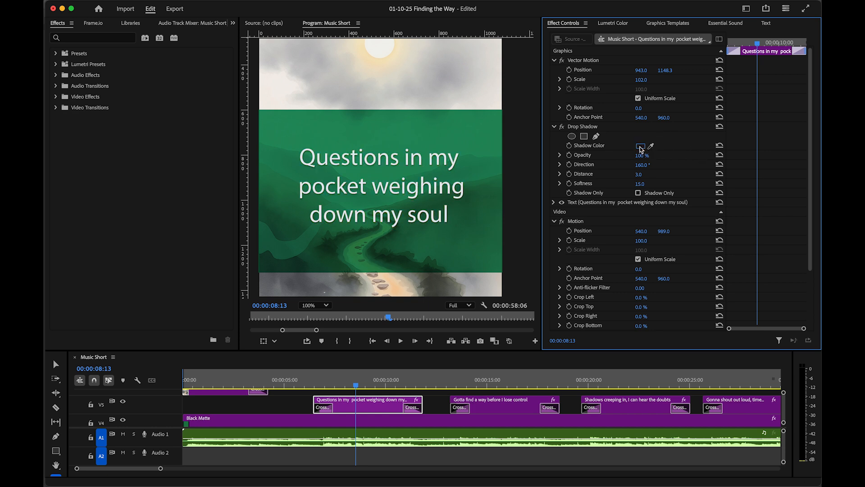
scroll(468, 260, down, 5)
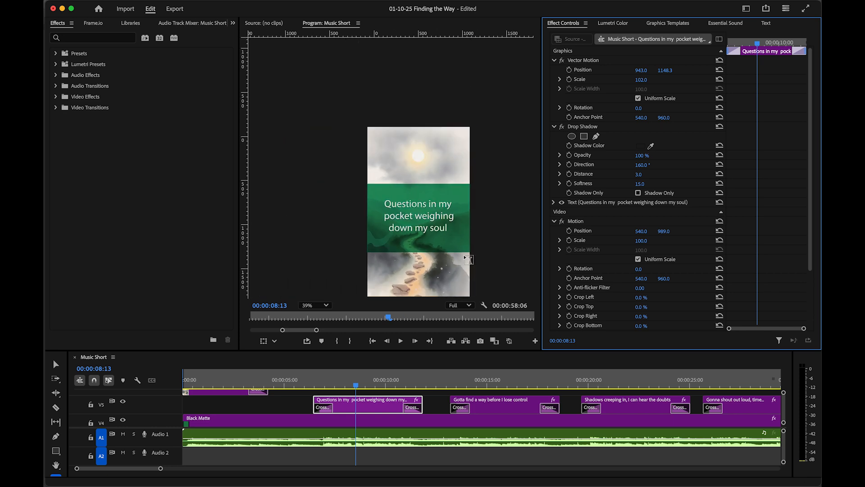
scroll(470, 265, up, 4)
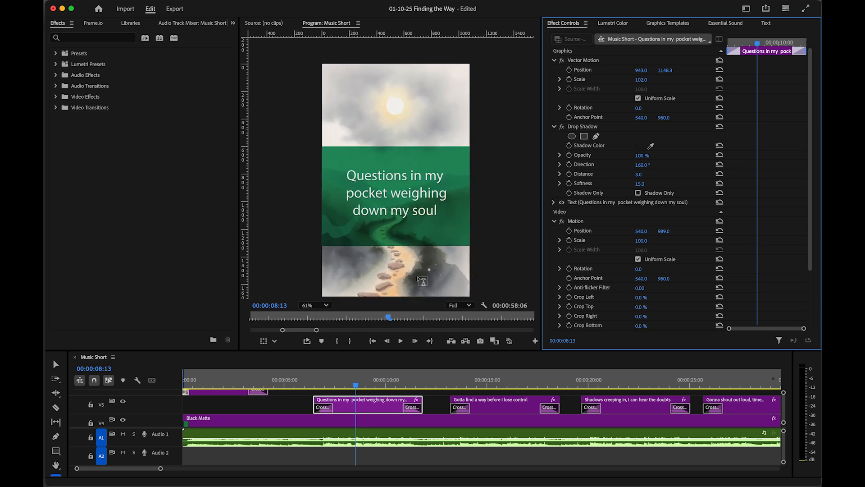
scroll(422, 281, down, 2)
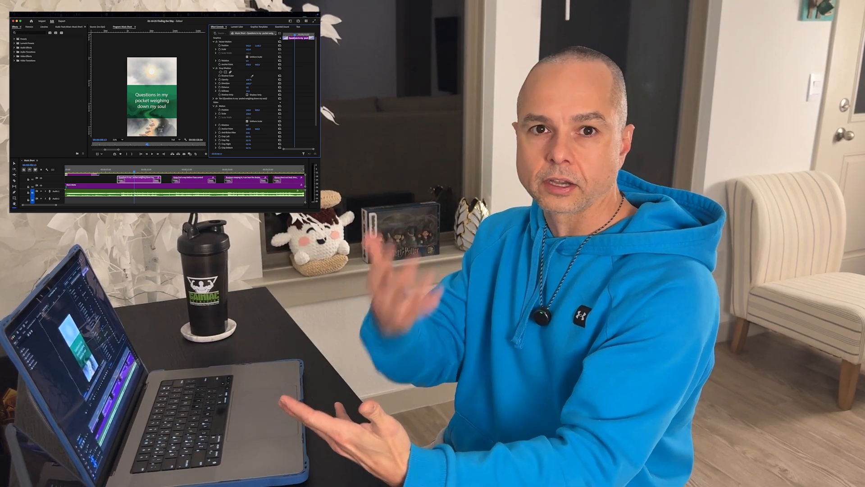
click(121, 140)
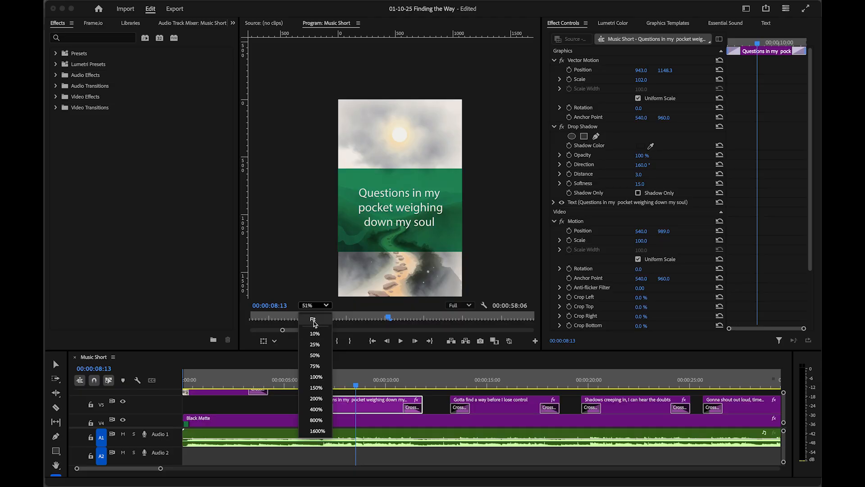
click(313, 319)
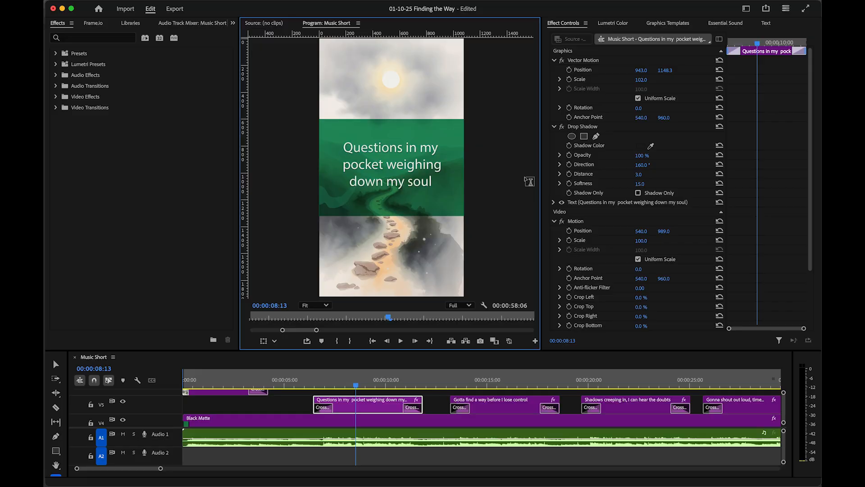
Step: Copy the first lyric clip and select all the lyric clips after it on track V5
click(375, 411)
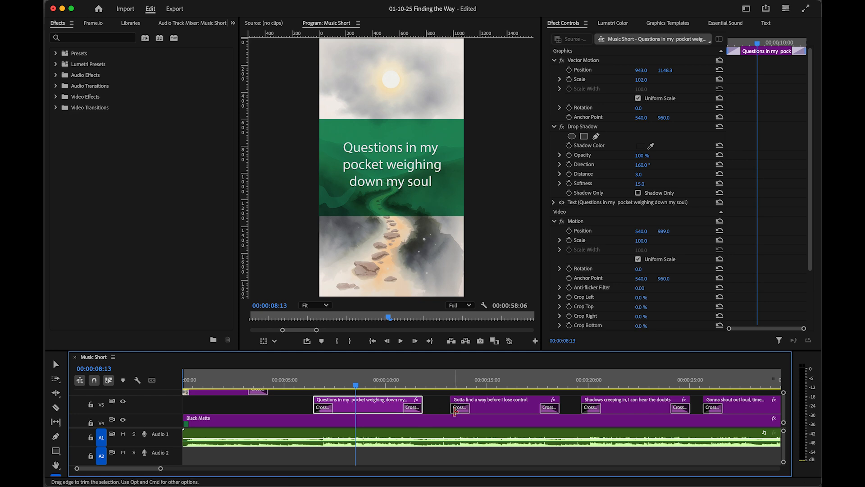
scroll(472, 414, right, 5)
scroll(472, 413, down, 5)
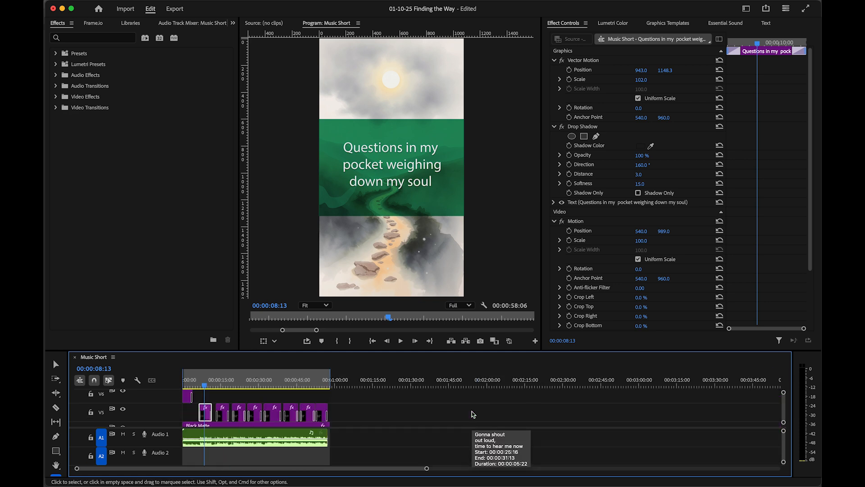
scroll(473, 414, up, 4)
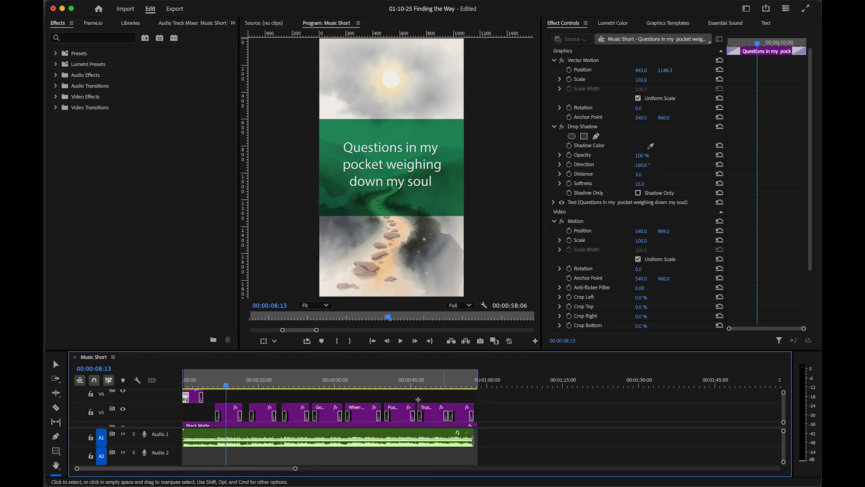
key(super+a)
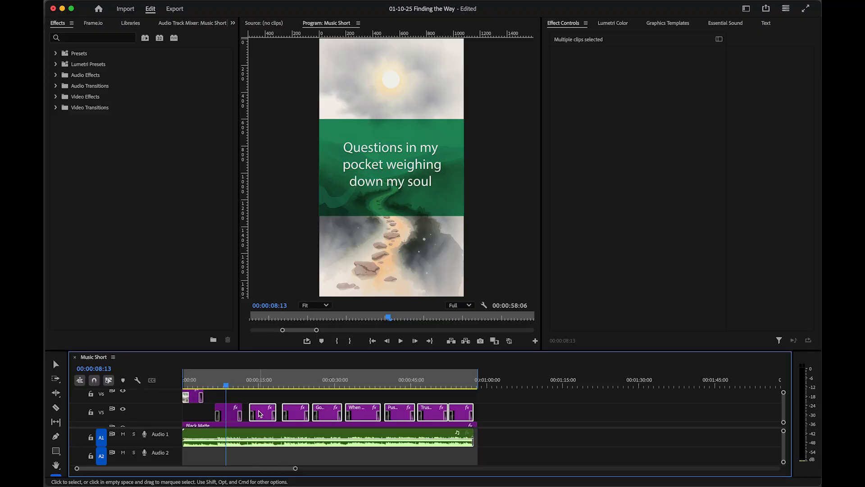
Step: Remove the Motion, Vector Motion, Opacity, Time Remapping and Drop Shadow attributes from the selected lyric clips
right_click(260, 415)
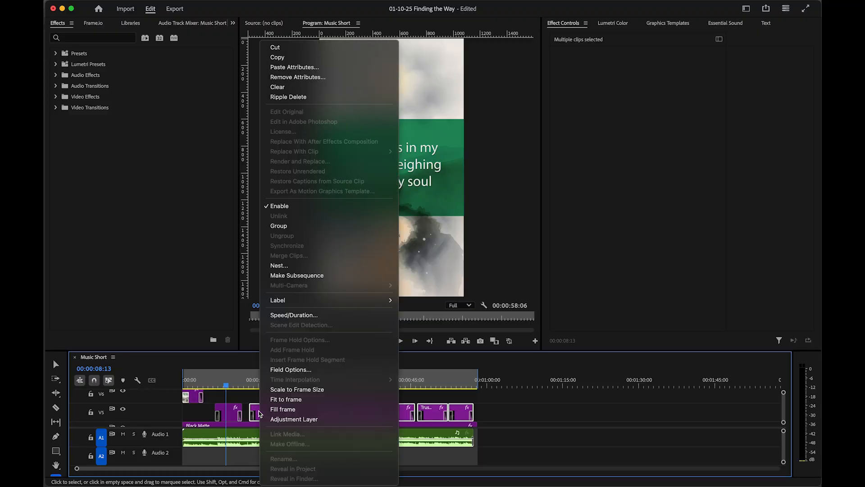
click(323, 77)
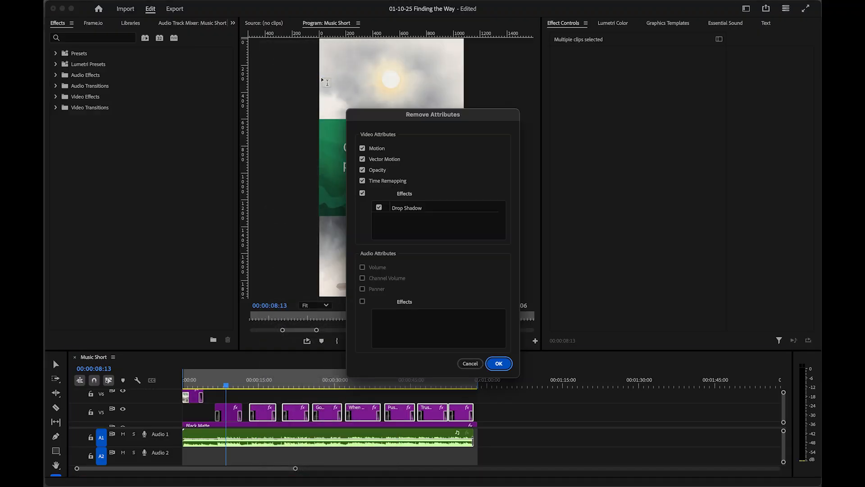
click(498, 362)
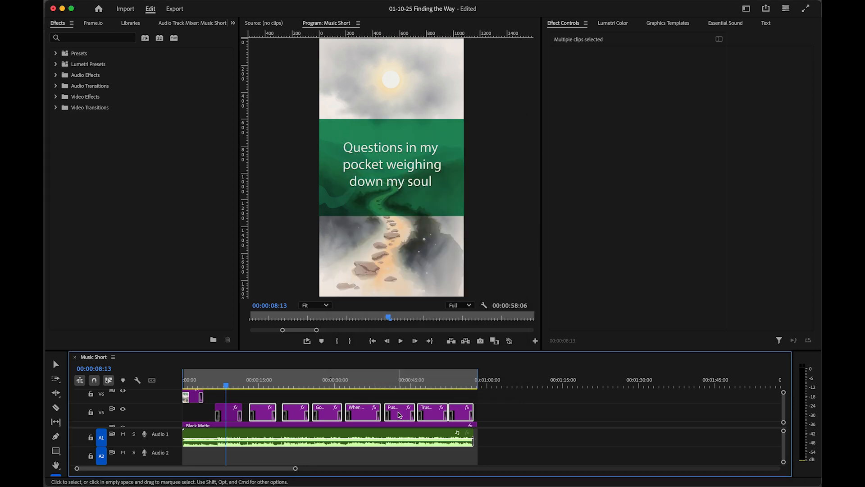
Step: Paste the first lyric's attributes, including Drop Shadow, onto the selected clips and check the lyrics up to 00:00:56:04
right_click(399, 415)
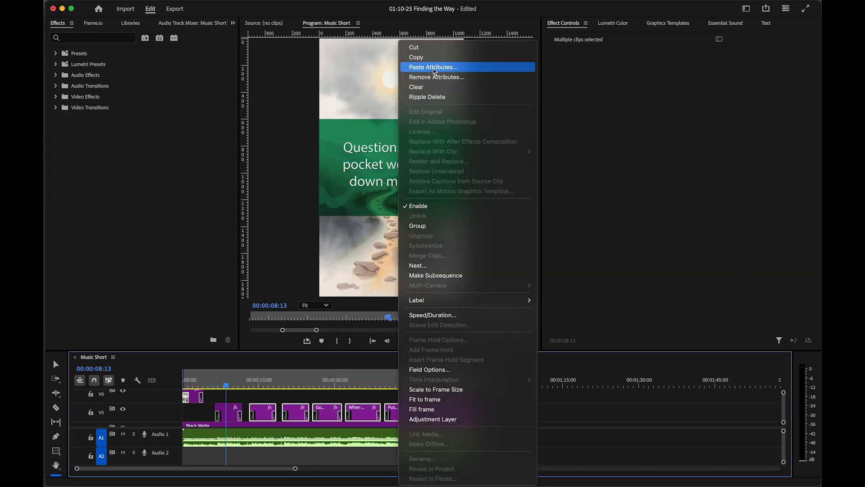
click(434, 71)
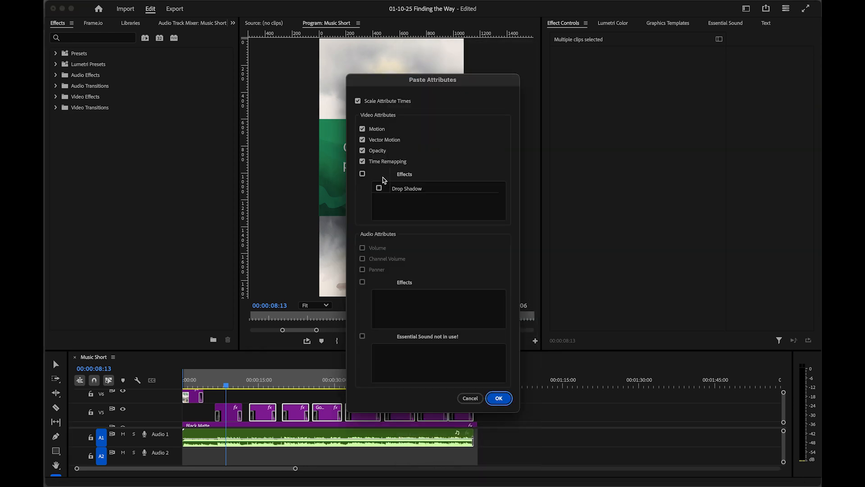
click(363, 174)
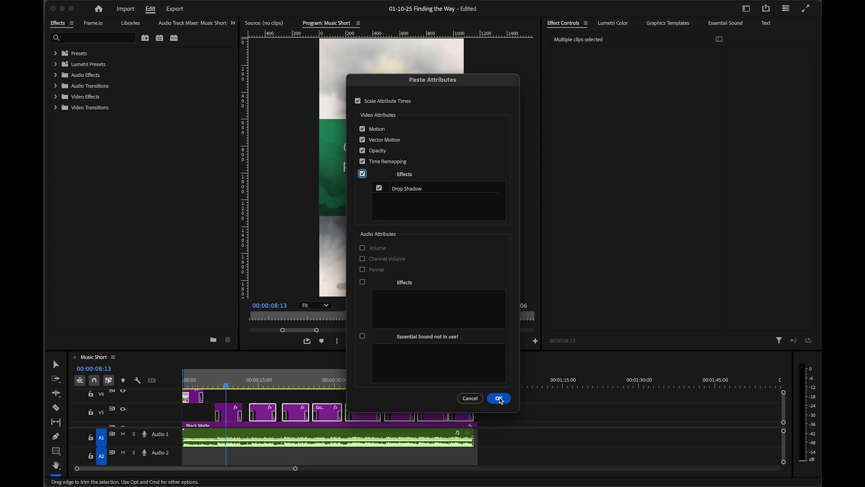
click(499, 398)
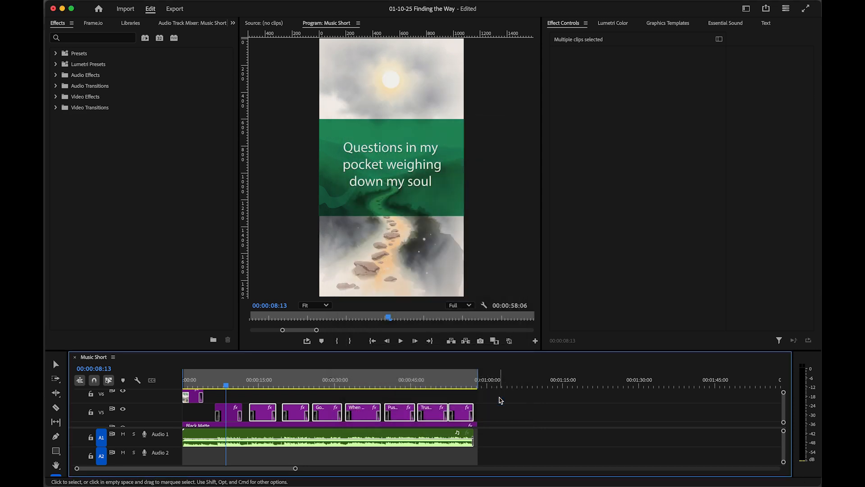
drag(255, 382, 469, 395)
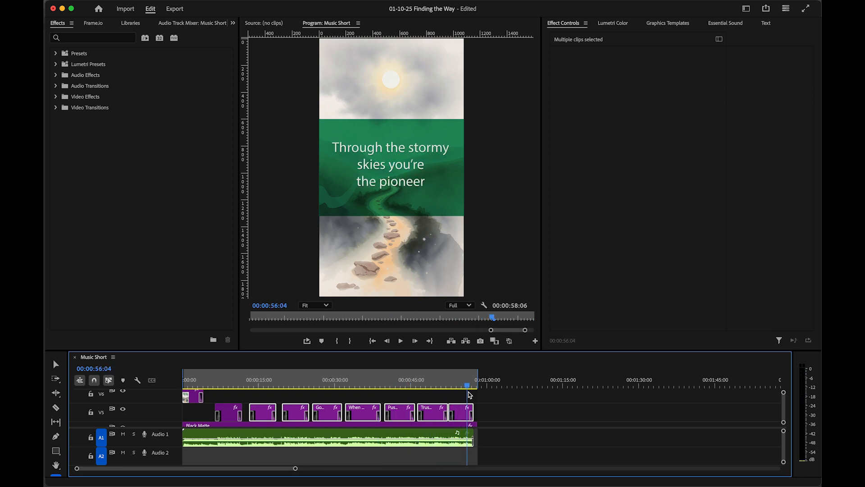
Step: Trim the end of the Black Matte clip on V4 to match the last lyric clip and add a Cross Dissolve there
key(equal)
key(equal)
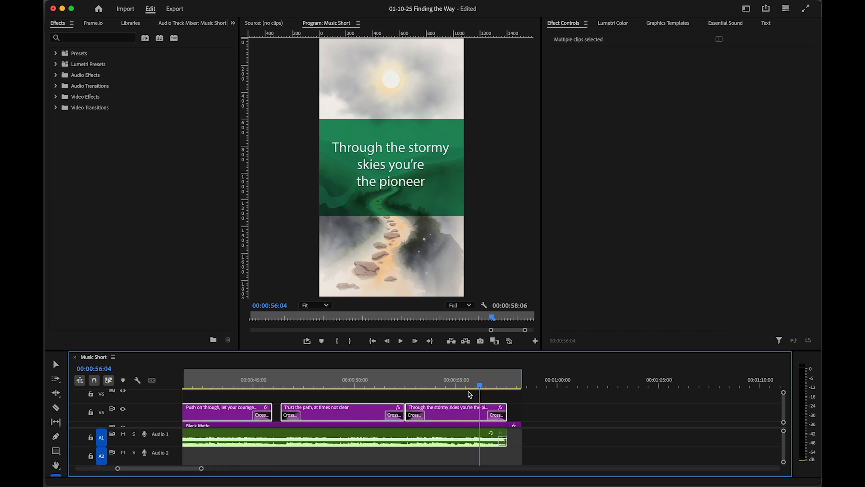
drag(469, 395, 494, 386)
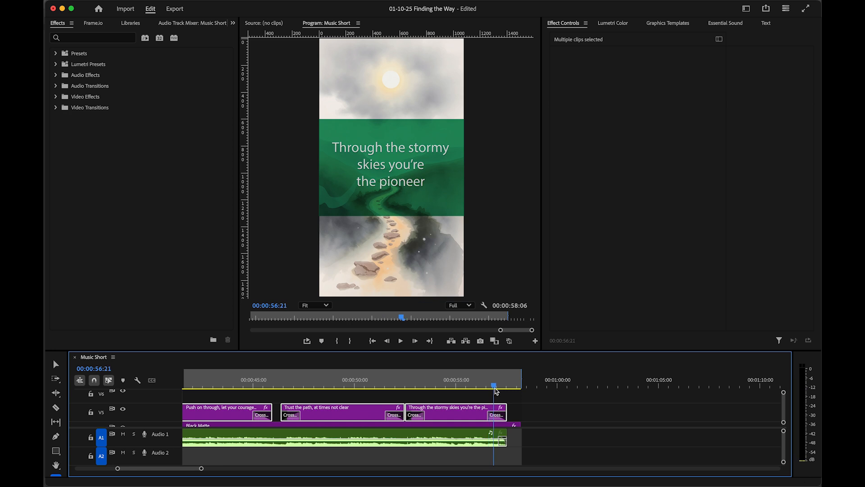
scroll(518, 403, down, 2)
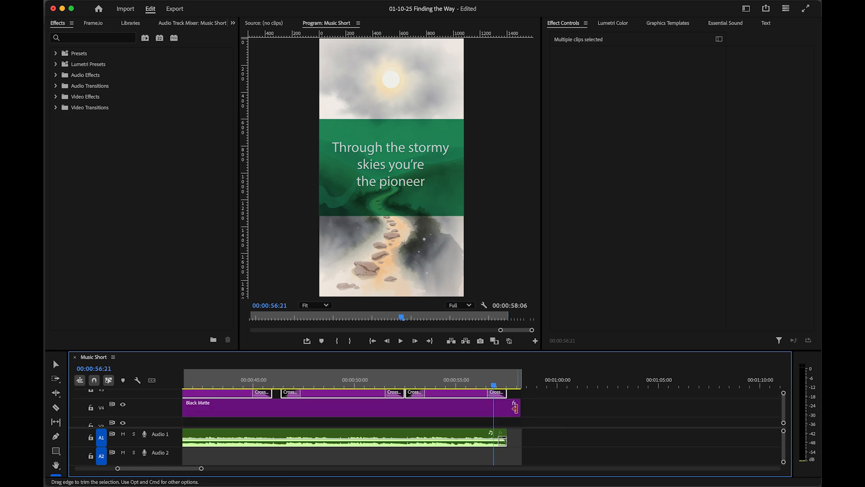
drag(515, 407, 506, 408)
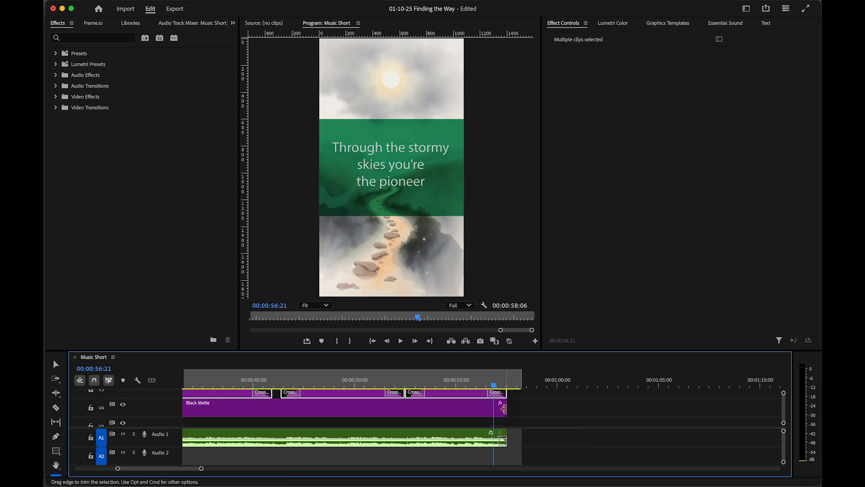
key(super+d)
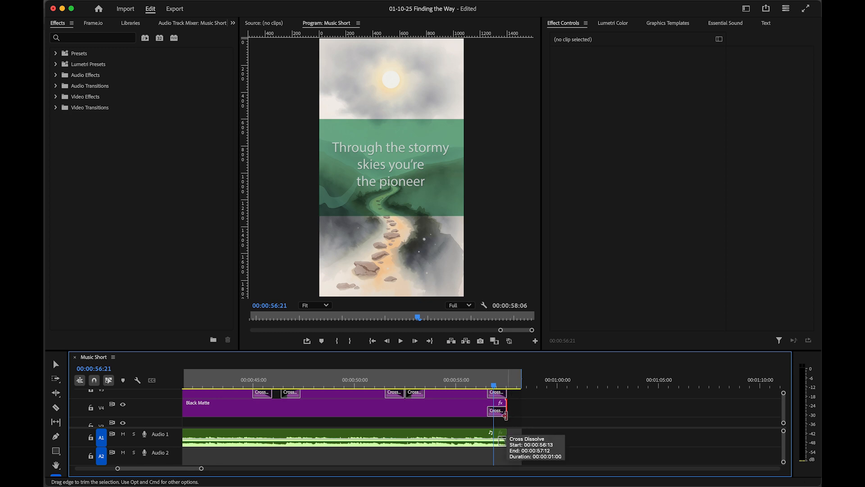
scroll(506, 421, up, 3)
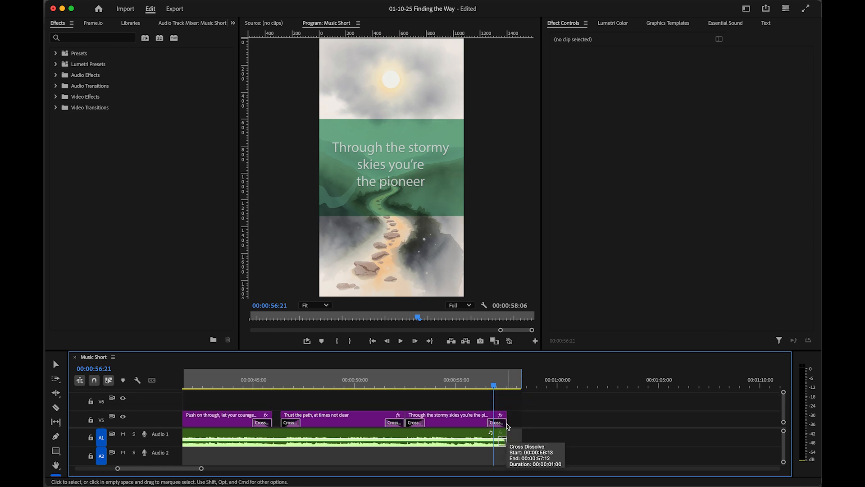
scroll(507, 426, down, 3)
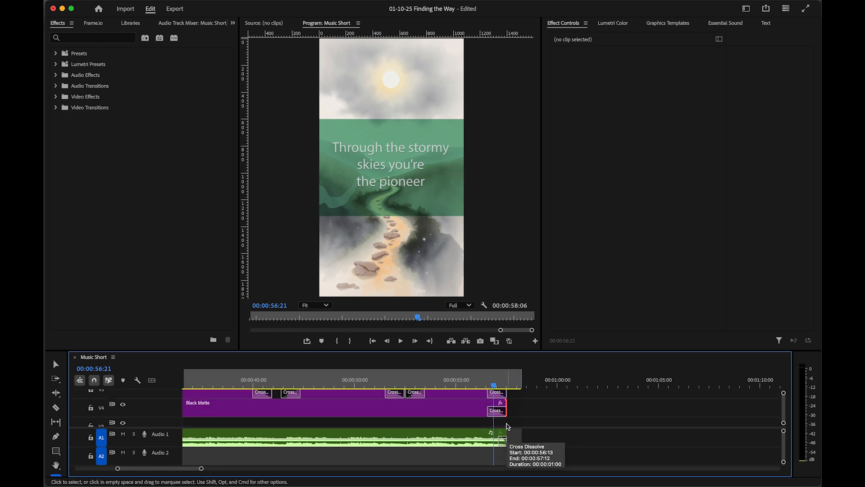
Step: Play the ending from 00:00:55:10 to check how the matte, last lyric and background fade out
scroll(507, 426, left, 2)
scroll(508, 425, right, 2)
scroll(507, 425, up, 1)
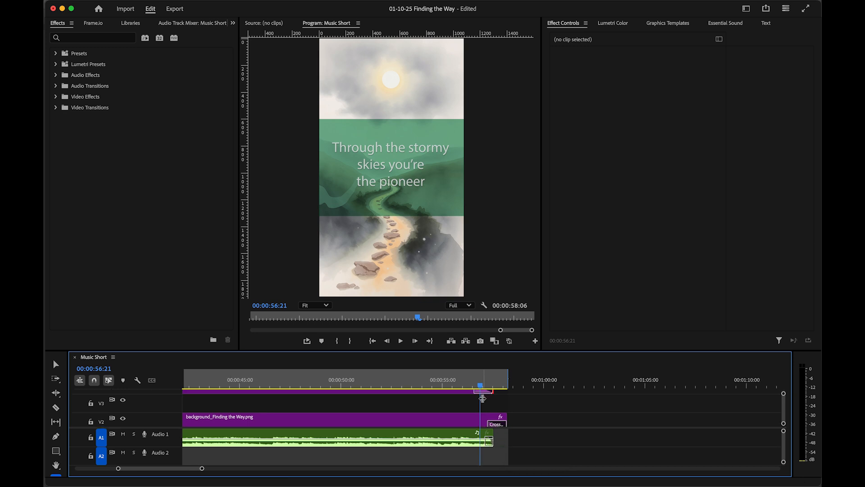
click(453, 382)
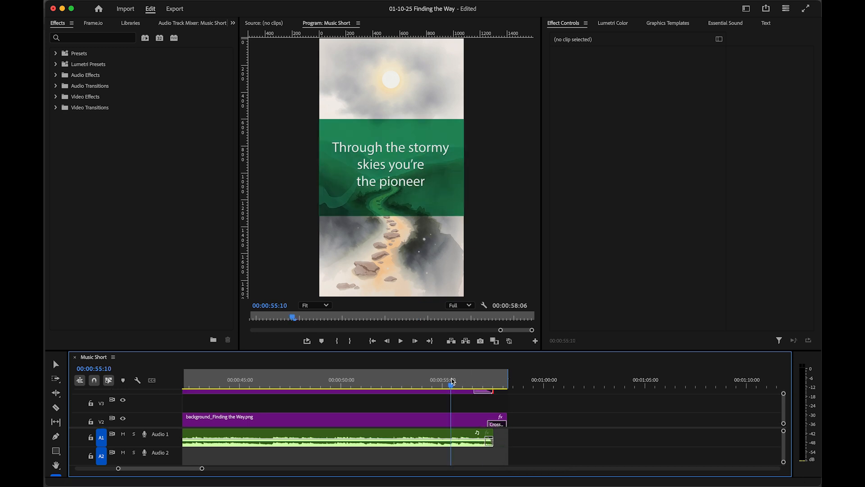
key(space)
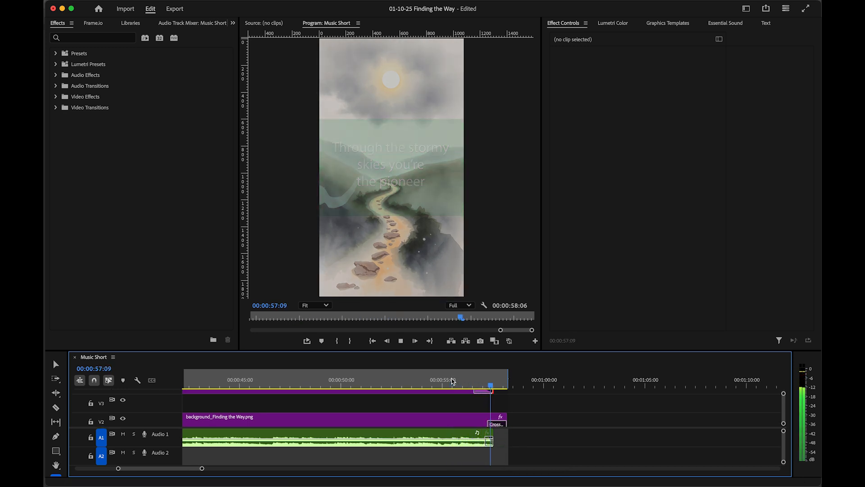
key(space)
key(space)
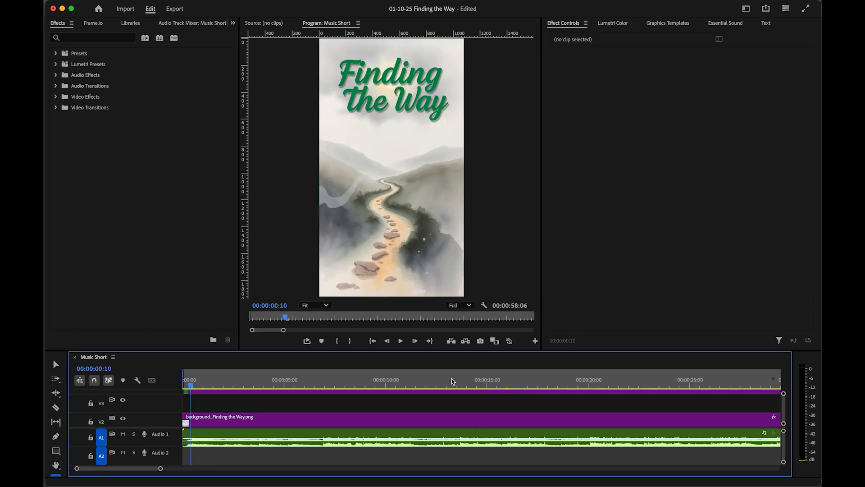
Step: Play the short from its beginning in full screen to review the finished video
key(Home)
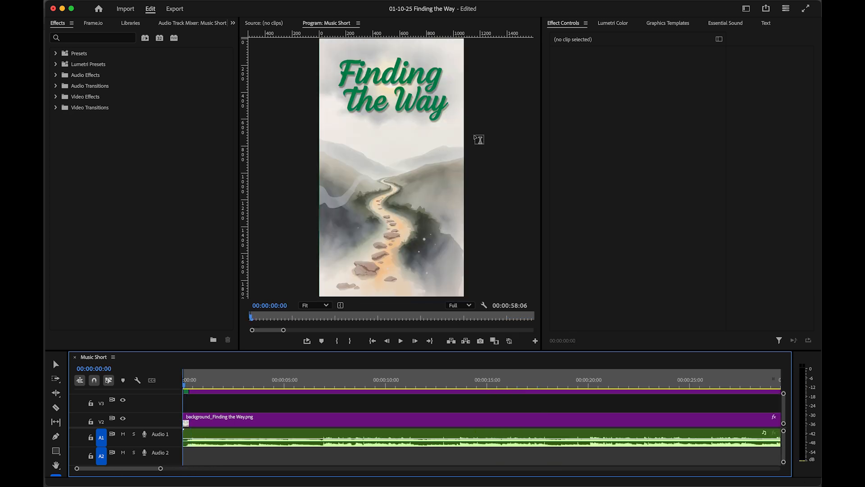
click(812, 12)
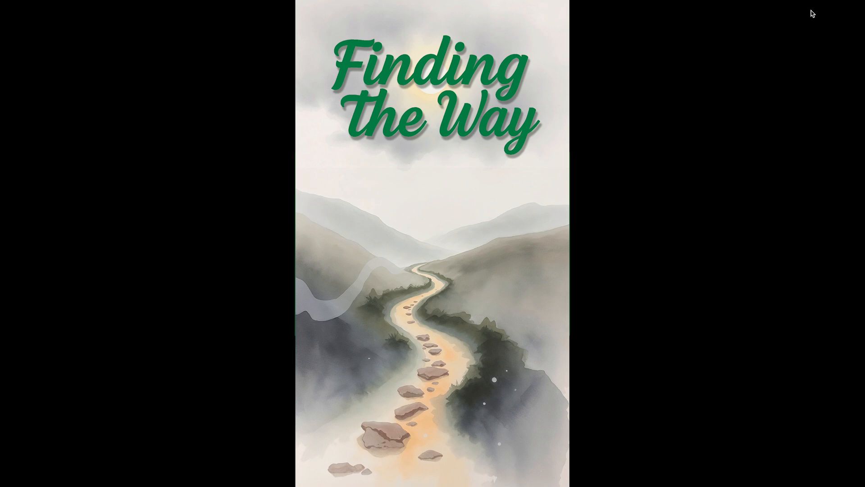
key(space)
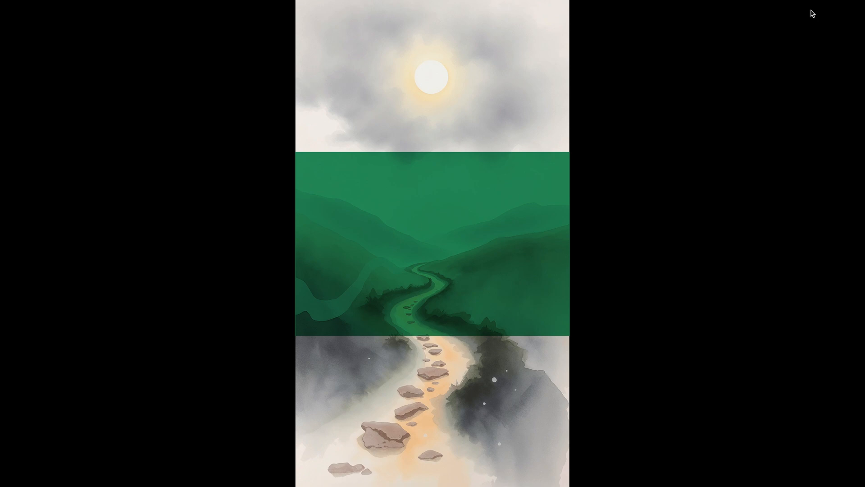